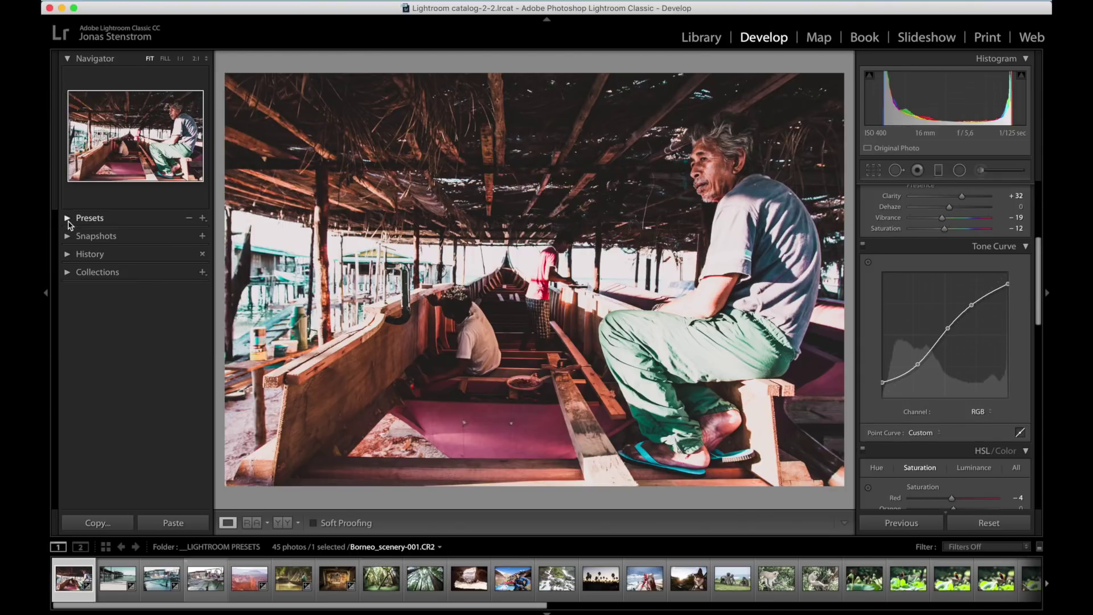
Preview the Color presets Natural, Bright, High Contrast and High Contrast & Detail on the boat photo
left_click(69, 224)
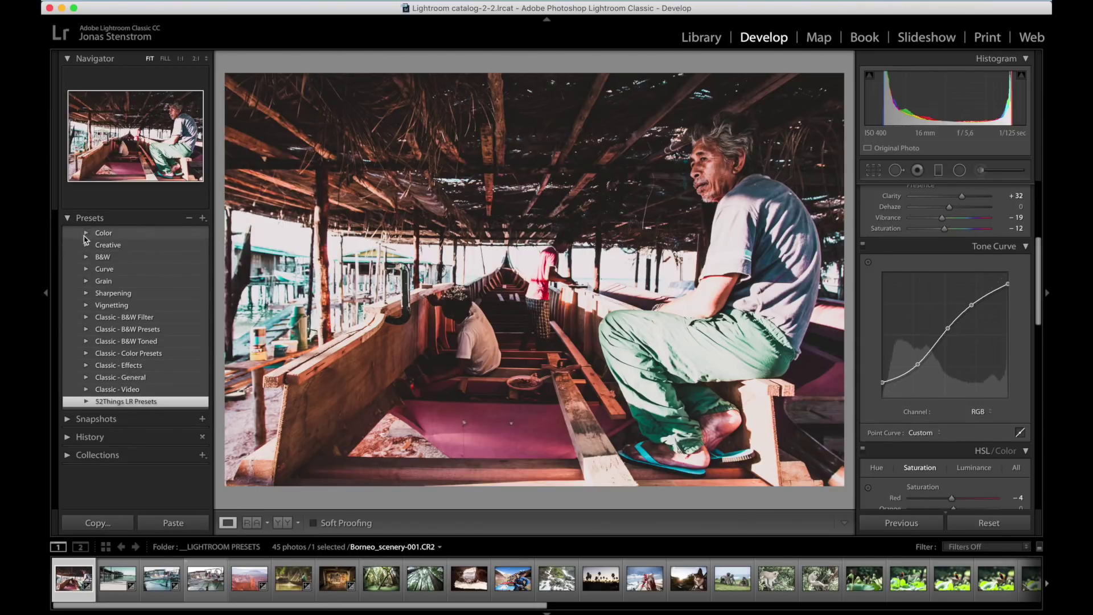
left_click(86, 233)
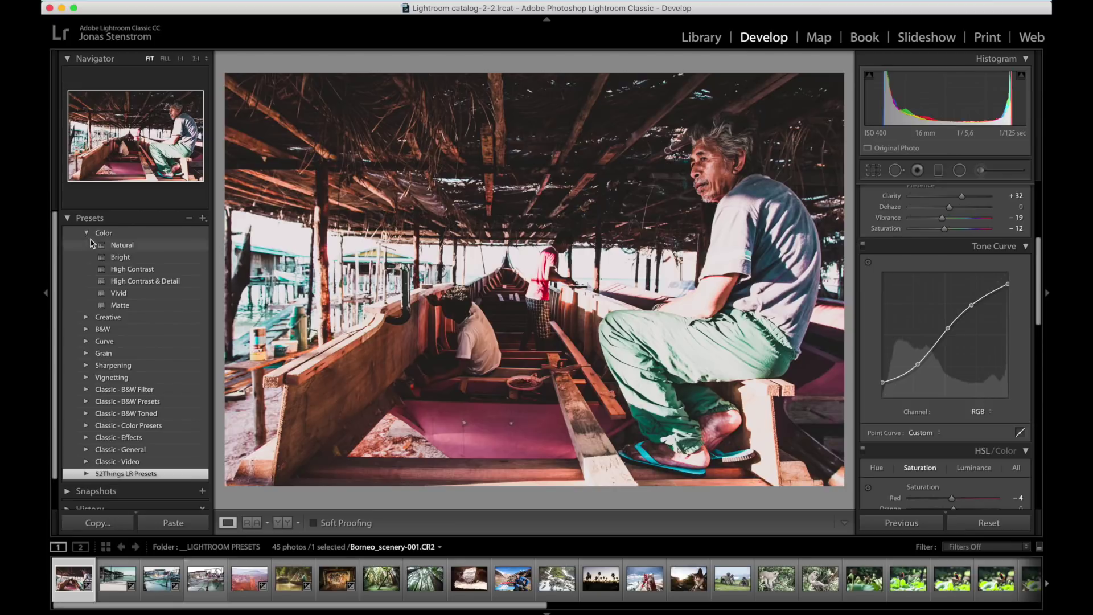
left_click(91, 244)
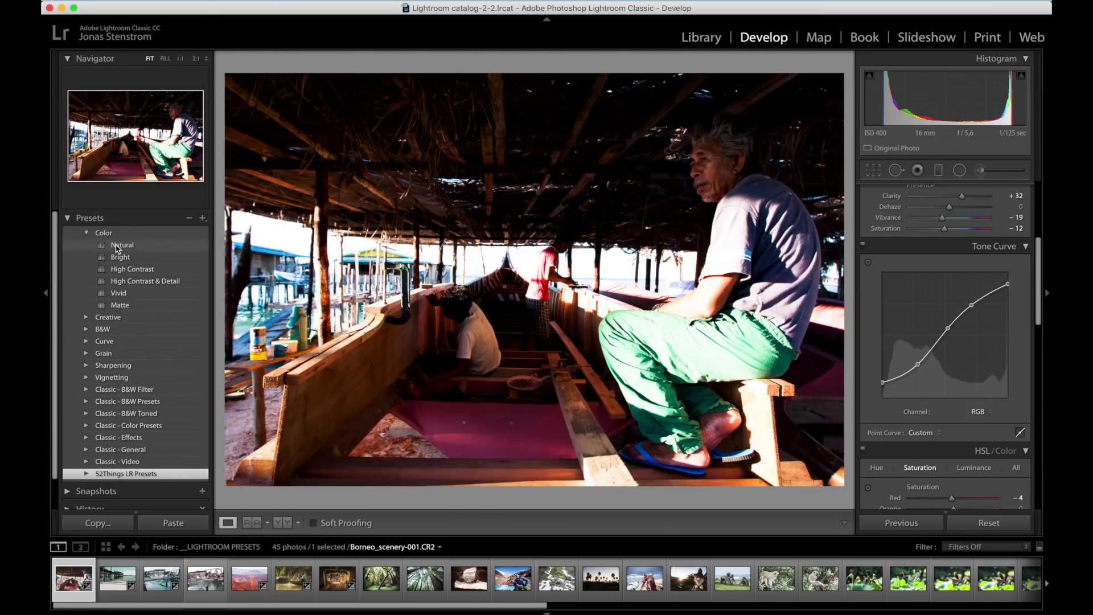
left_click(120, 259)
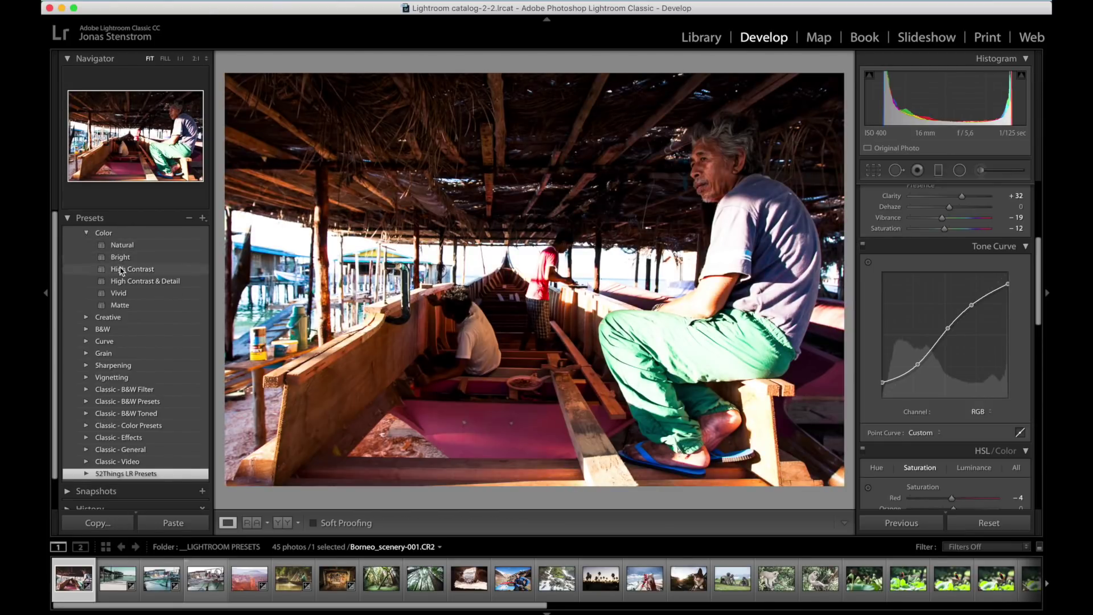
left_click(122, 273)
left_click(123, 283)
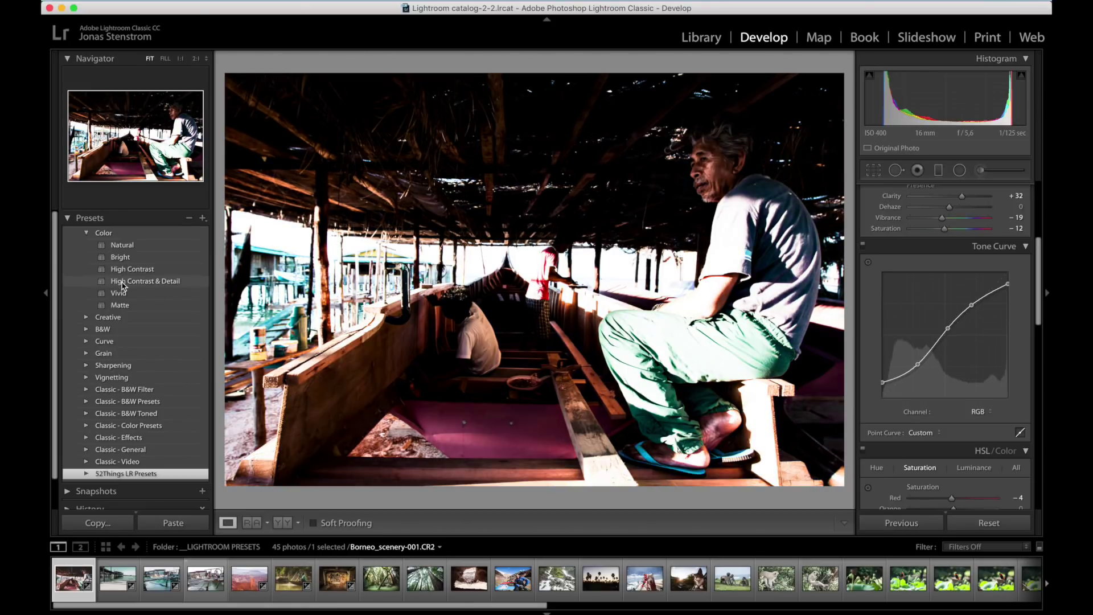
left_click(86, 233)
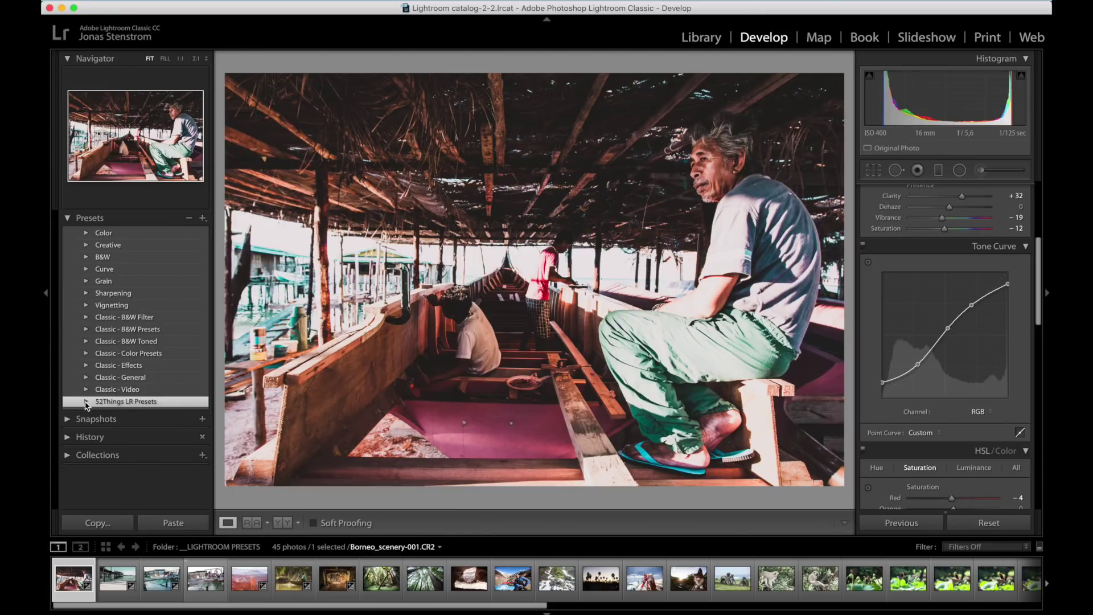
Try the Jakarta preset from 52Things LR Presets on the boat photo, resetting in between
left_click(86, 402)
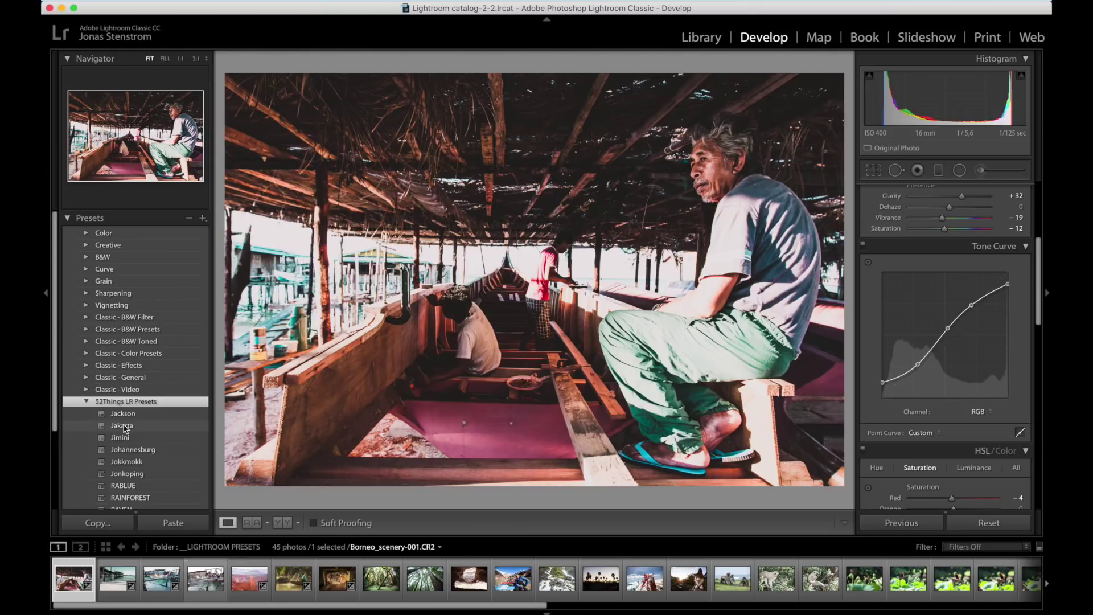
left_click(124, 426)
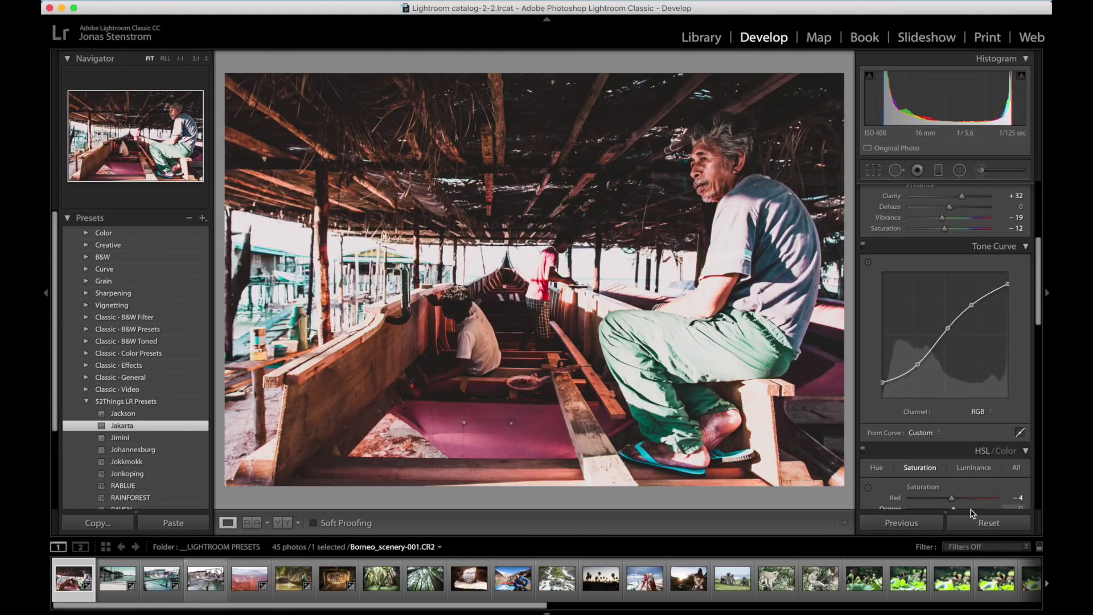
left_click(983, 524)
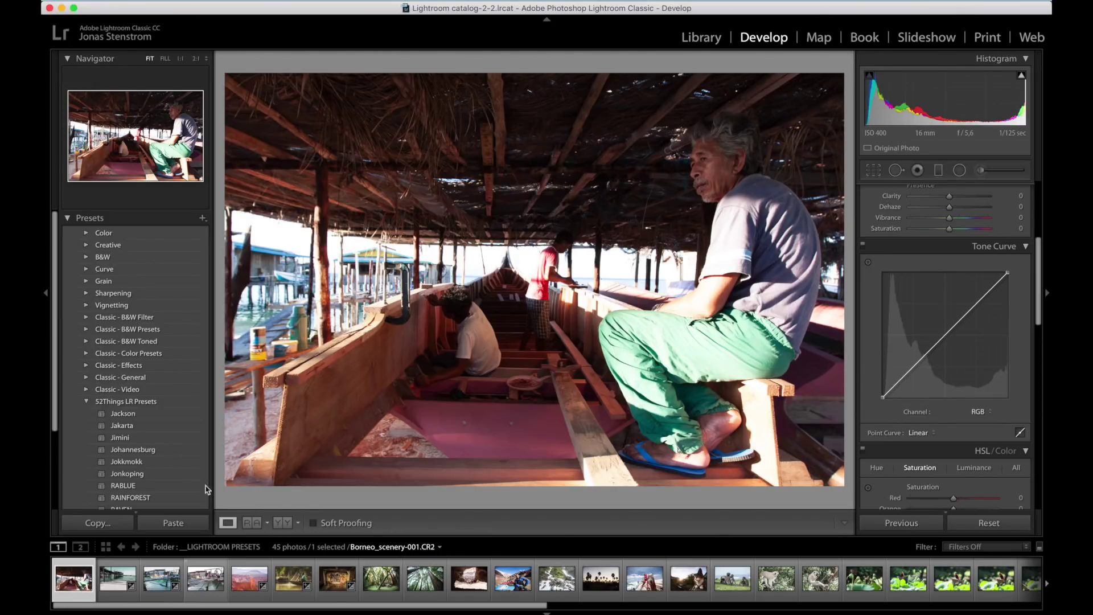
left_click(114, 426)
left_click(114, 426)
scroll(117, 421, "down", 1)
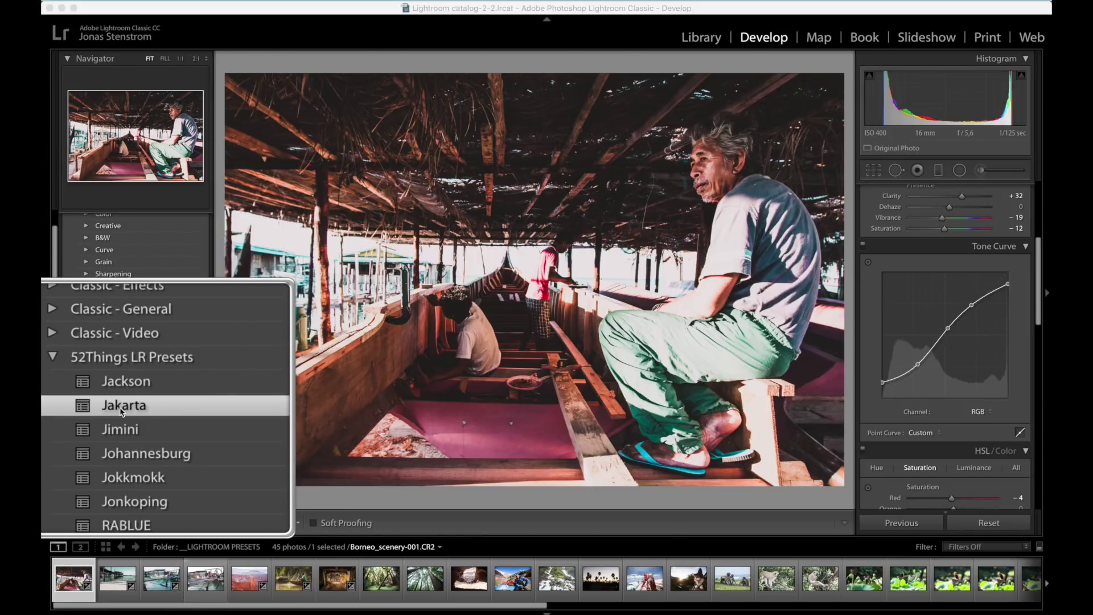
Reset and reapply Jakarta, settle on Jackson, then open Black Volta river_Ghana01
left_click(982, 524)
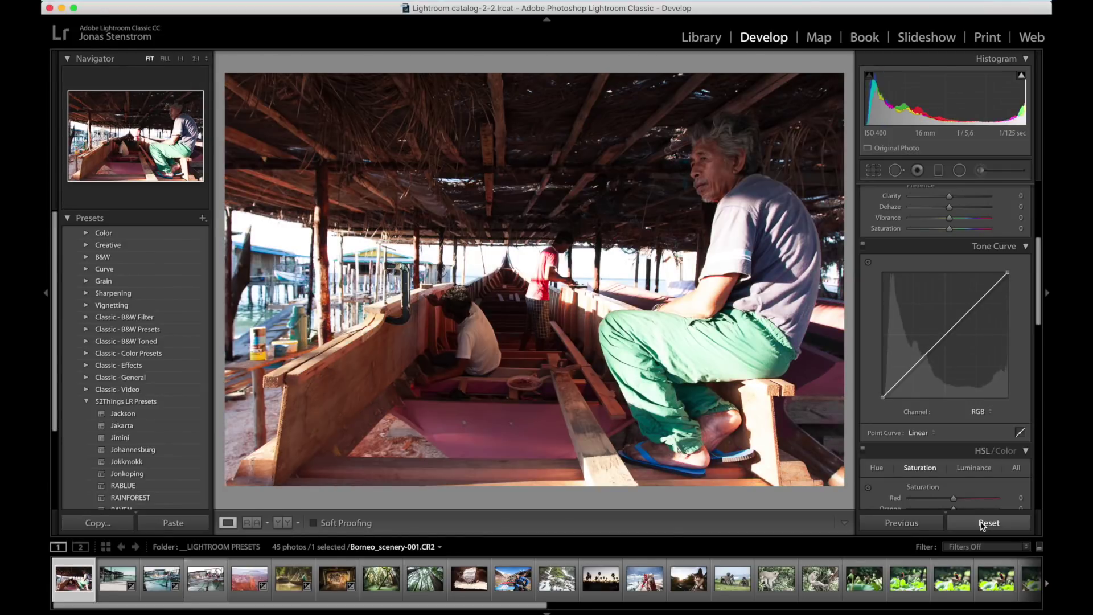
left_click(117, 426)
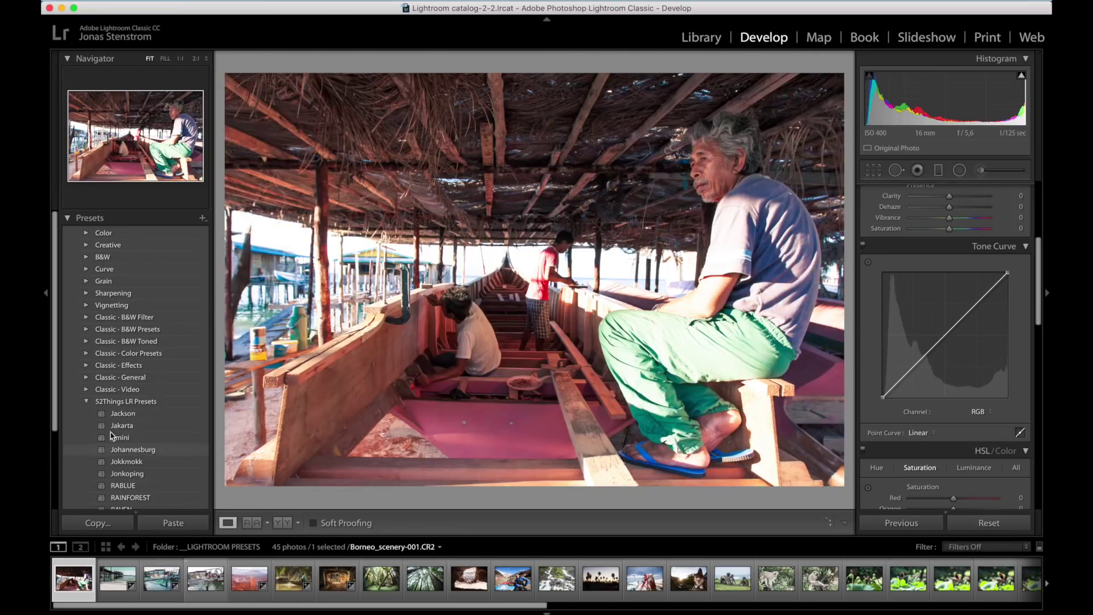
left_click(117, 425)
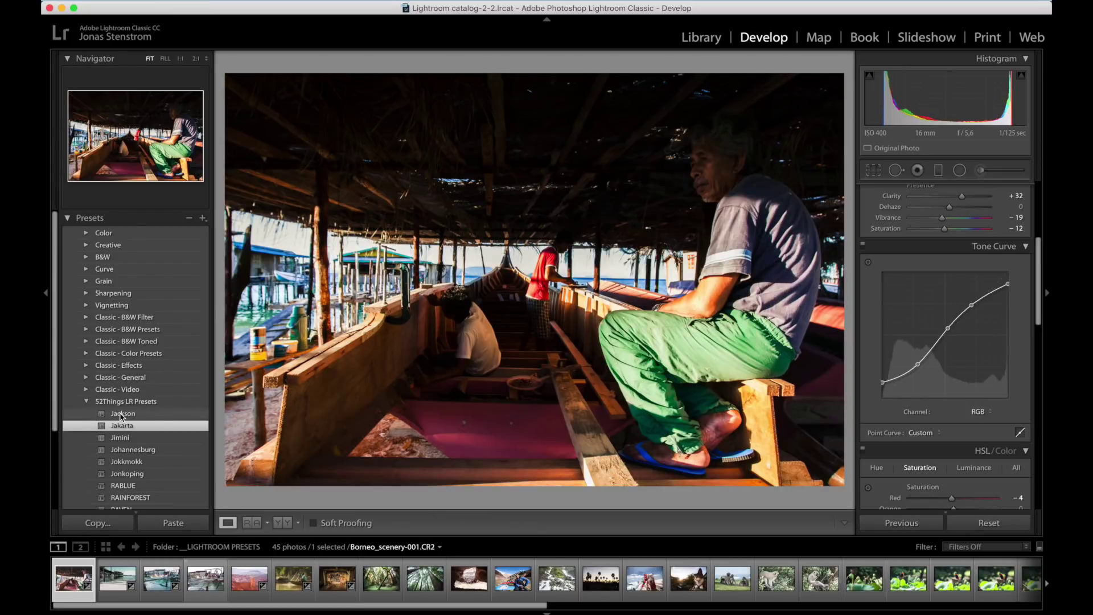
left_click(121, 414)
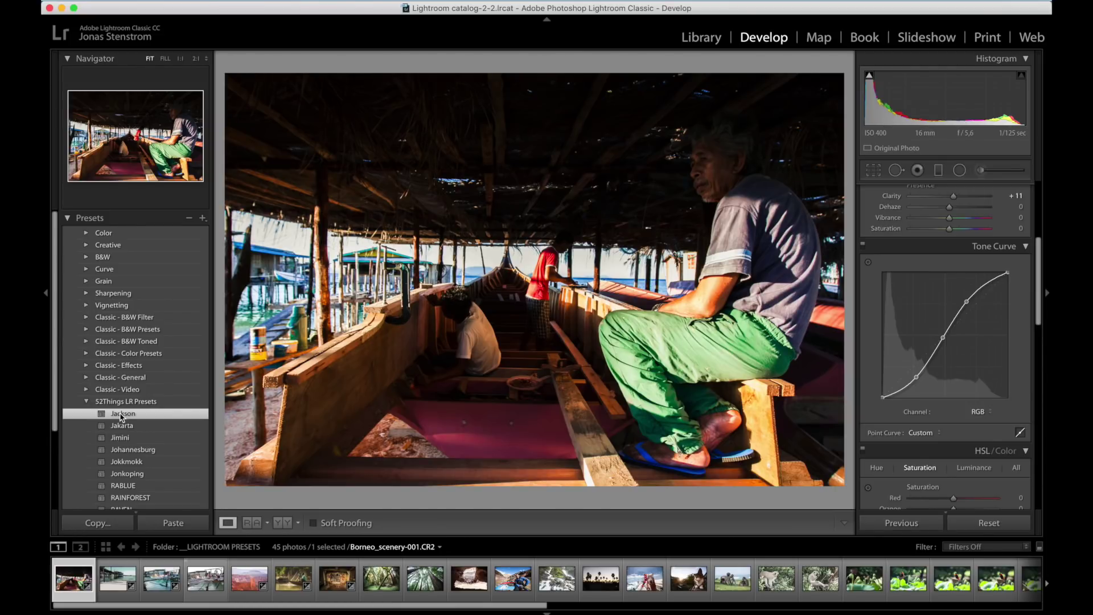
left_click(294, 579)
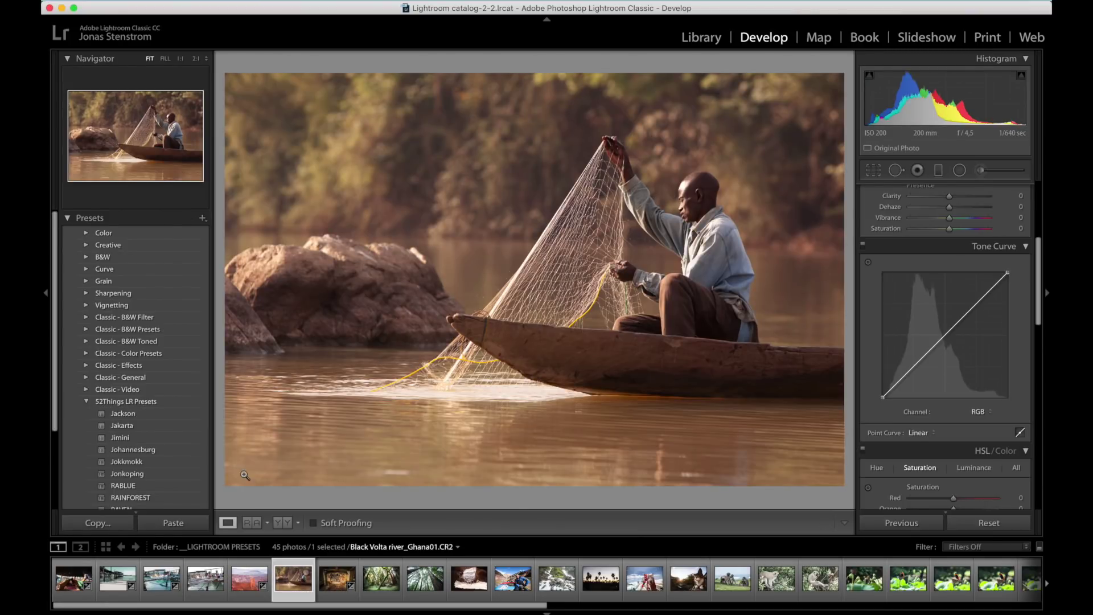
Try Jackson, then apply Johannesburg to the river photo, and open the red-cap girl's portrait
left_click(123, 414)
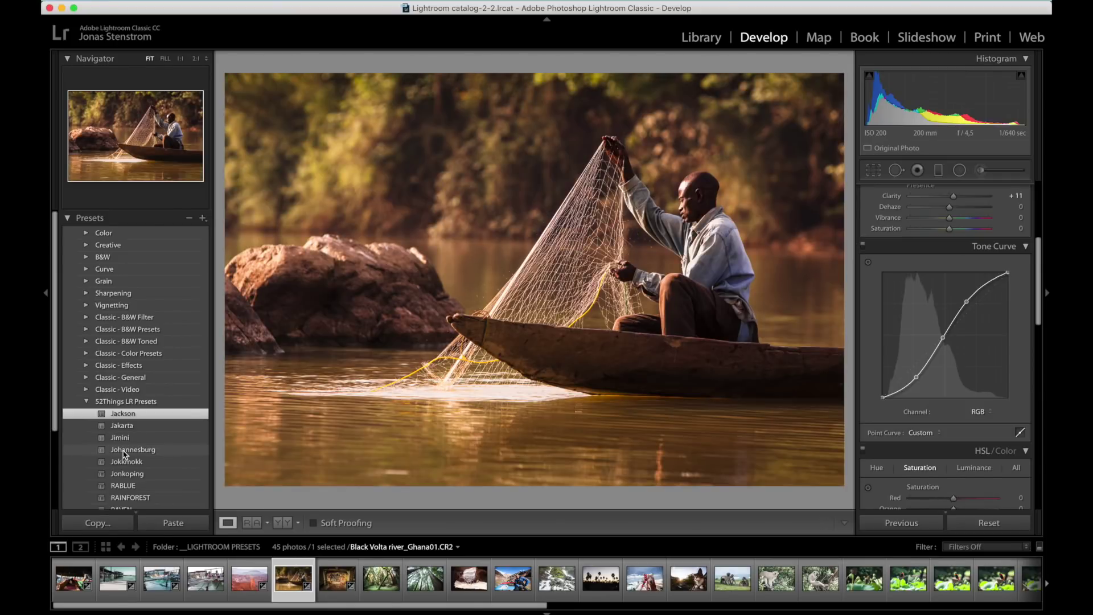
left_click(125, 454)
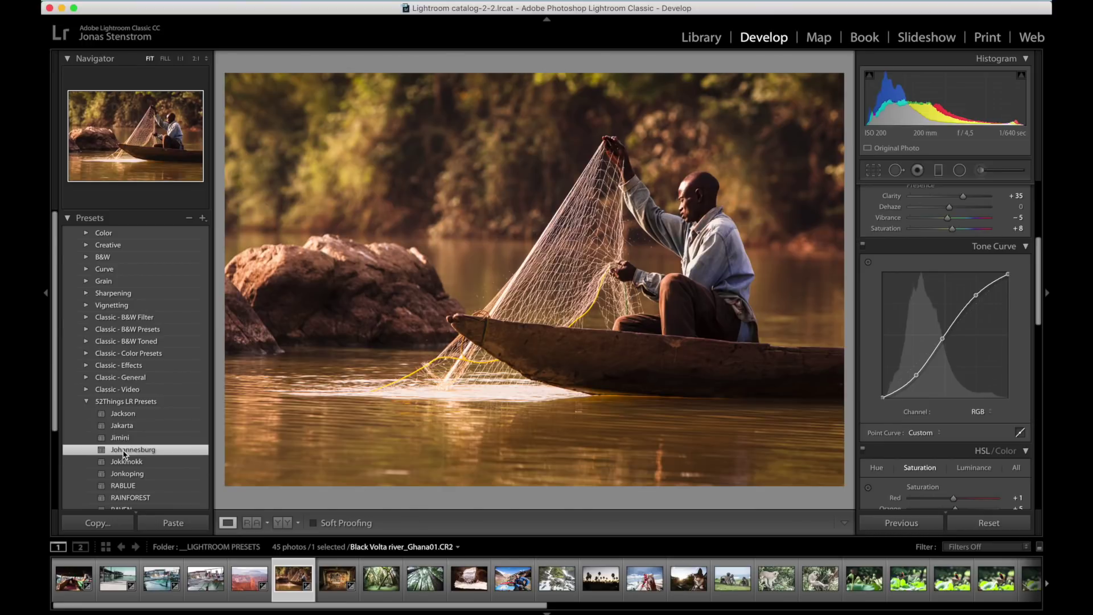
left_click(798, 606)
left_click(975, 578)
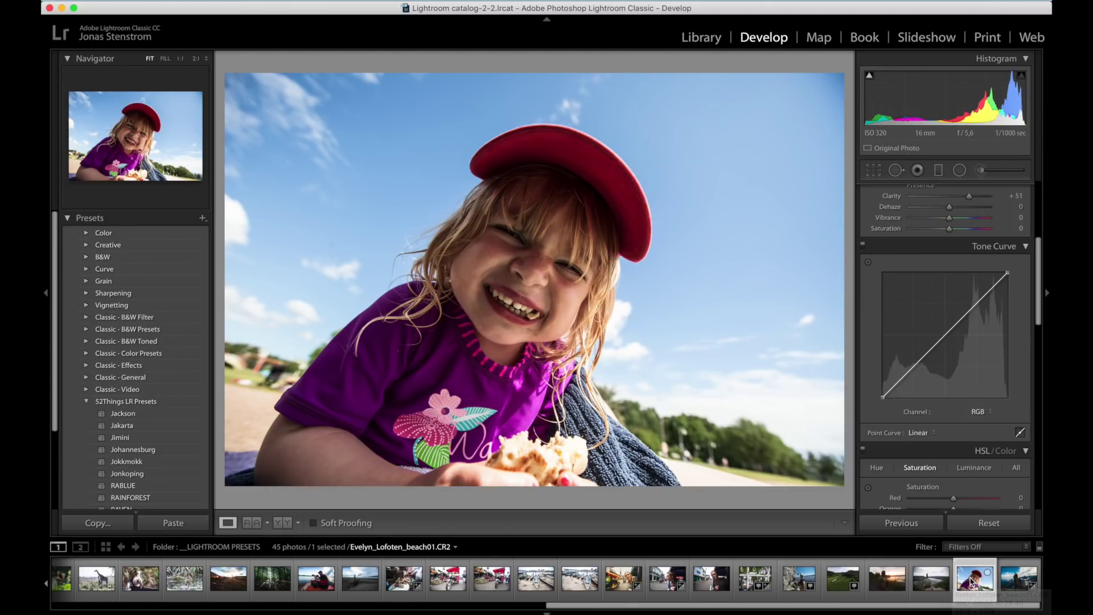
Reset the portrait's exposure and white balance tint to 0
left_click(972, 582)
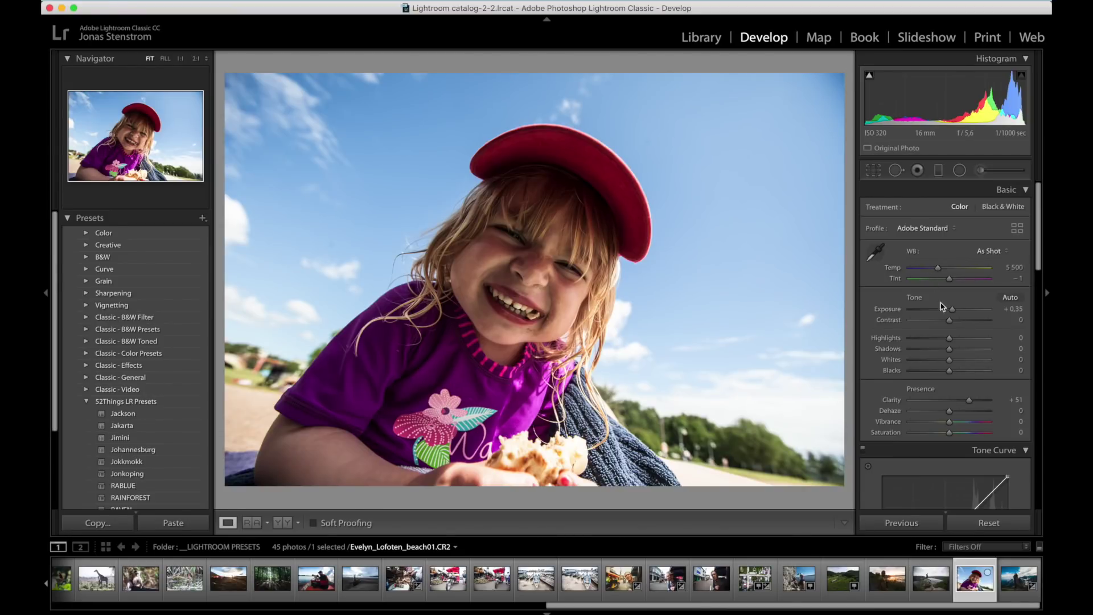
double_click(953, 310)
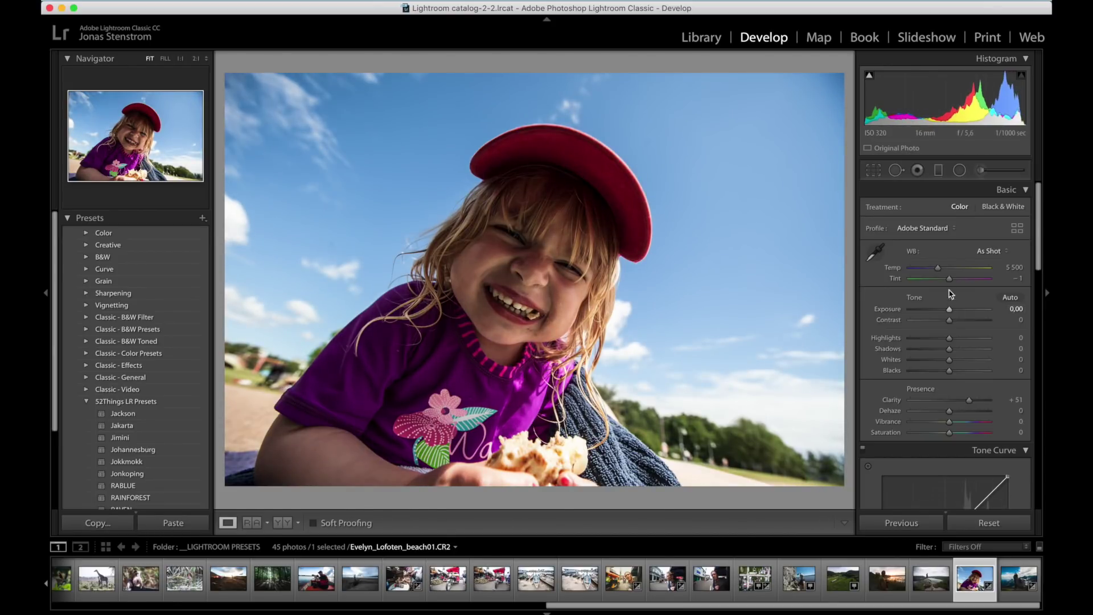
left_click(949, 279)
left_click_drag(950, 279, 948, 280)
double_click(949, 280)
Lower Highlights to −43 and Clarity to +18, checking the face at 1:1
left_click_drag(950, 338, 973, 354)
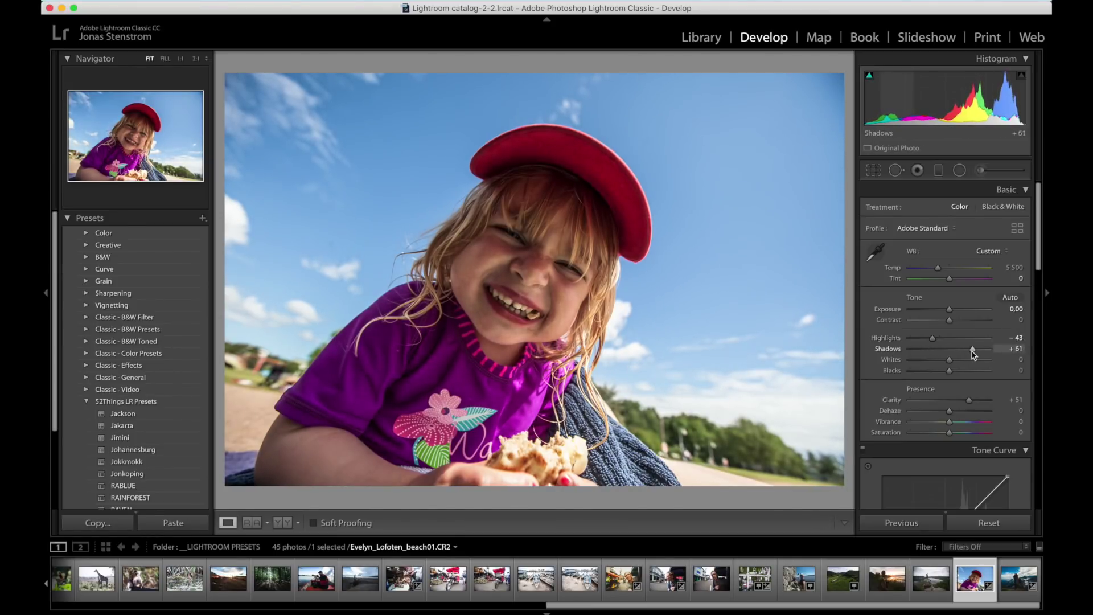
left_click(536, 271)
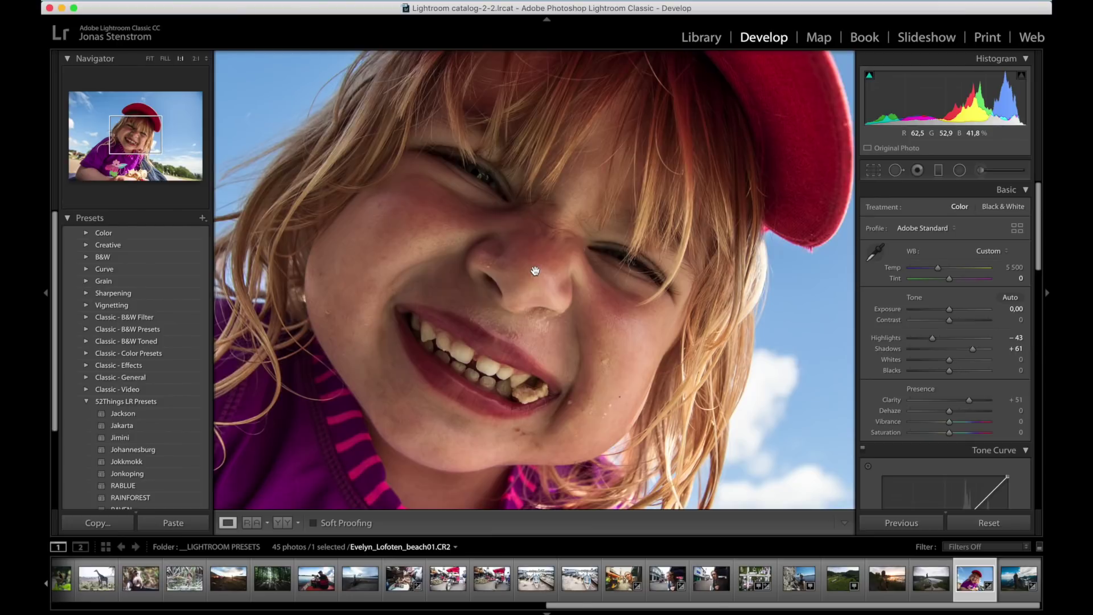
left_click(535, 271)
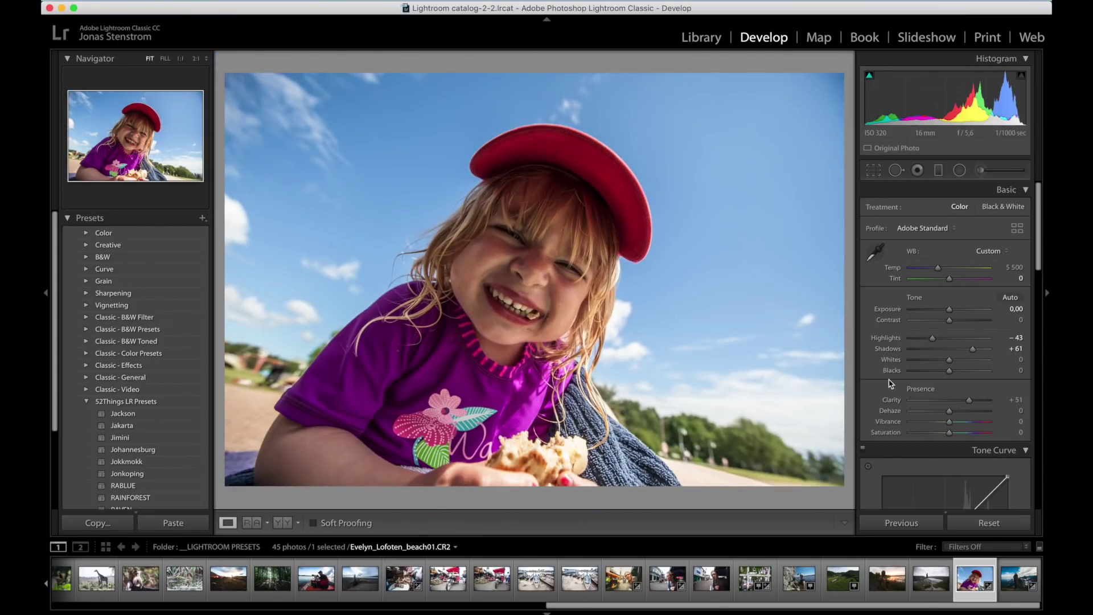
left_click_drag(969, 401, 956, 400)
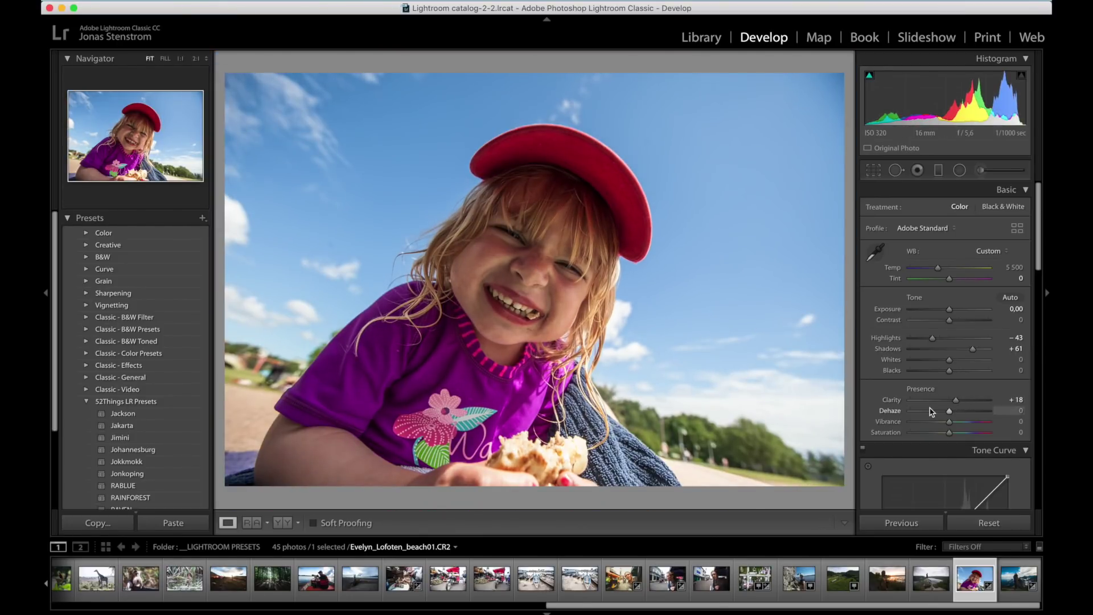
scroll(929, 408, "down", 1)
scroll(930, 409, "down", 5)
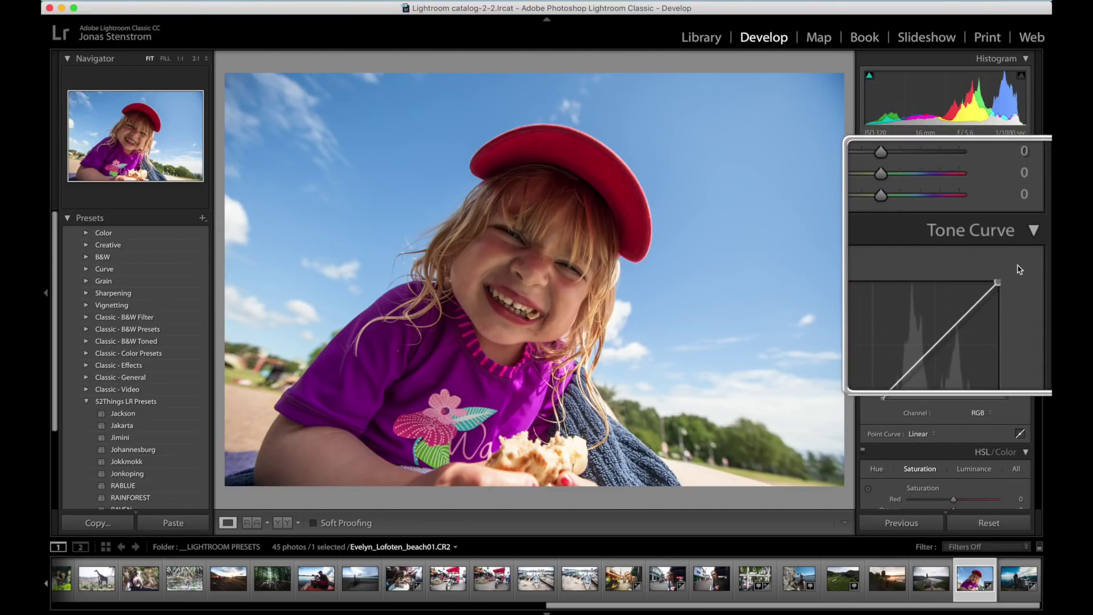
Switch the tone curve to point mode and add shadow, midtone and highlight points
scroll(1019, 269, "up", 1)
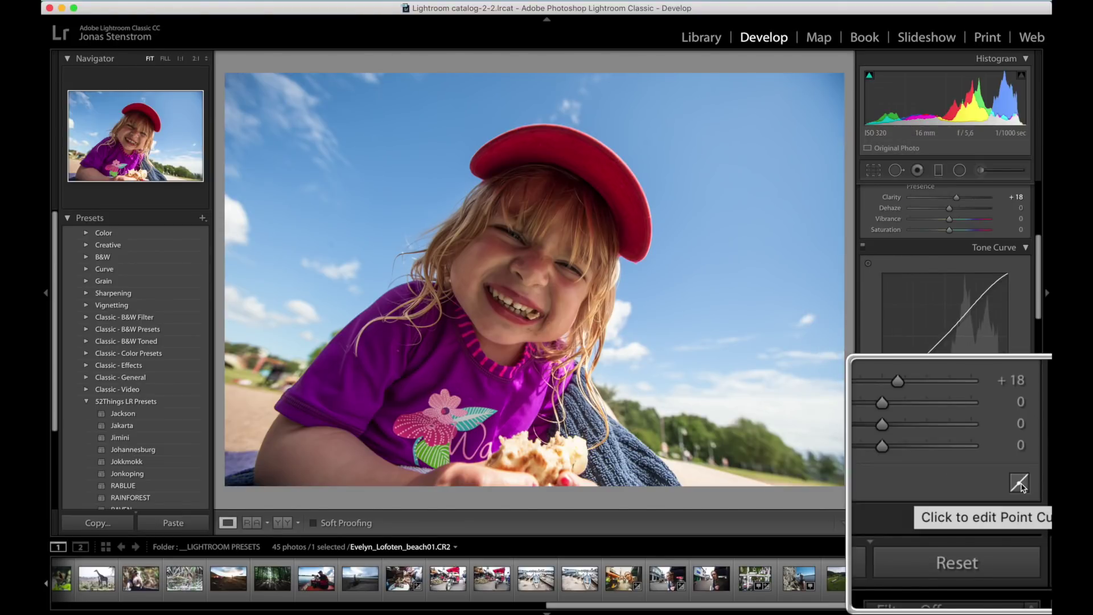
left_click(1020, 483)
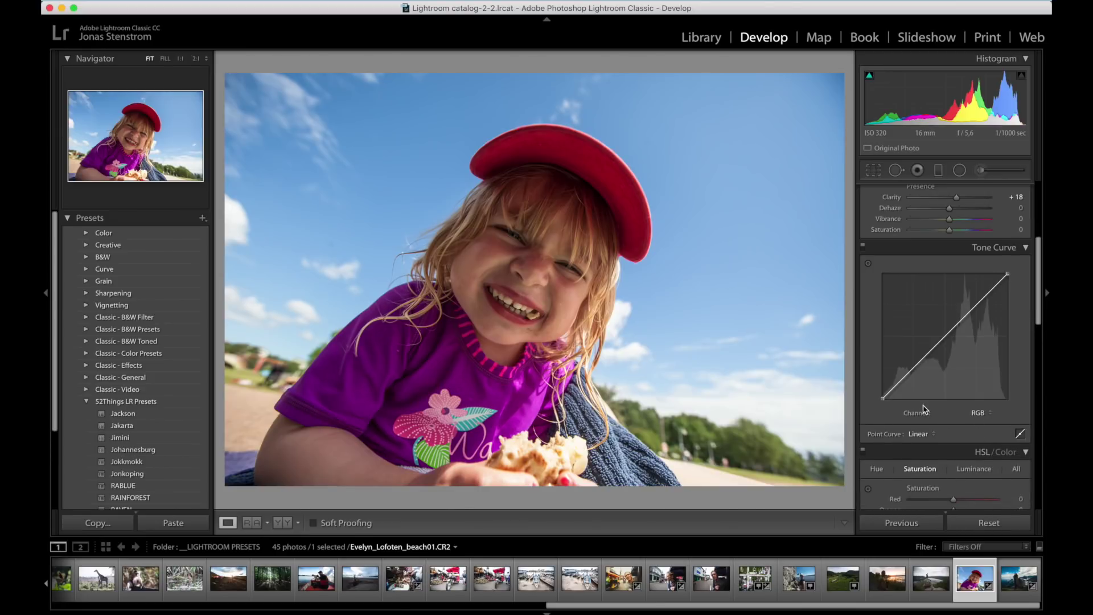
left_click(914, 368)
left_click(949, 331)
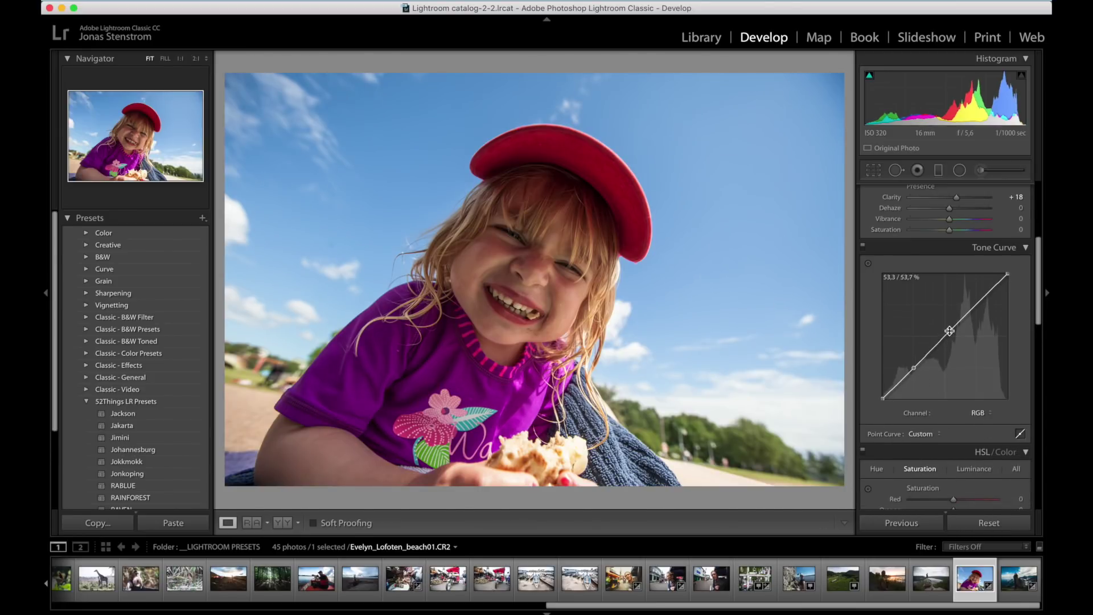
left_click(984, 298)
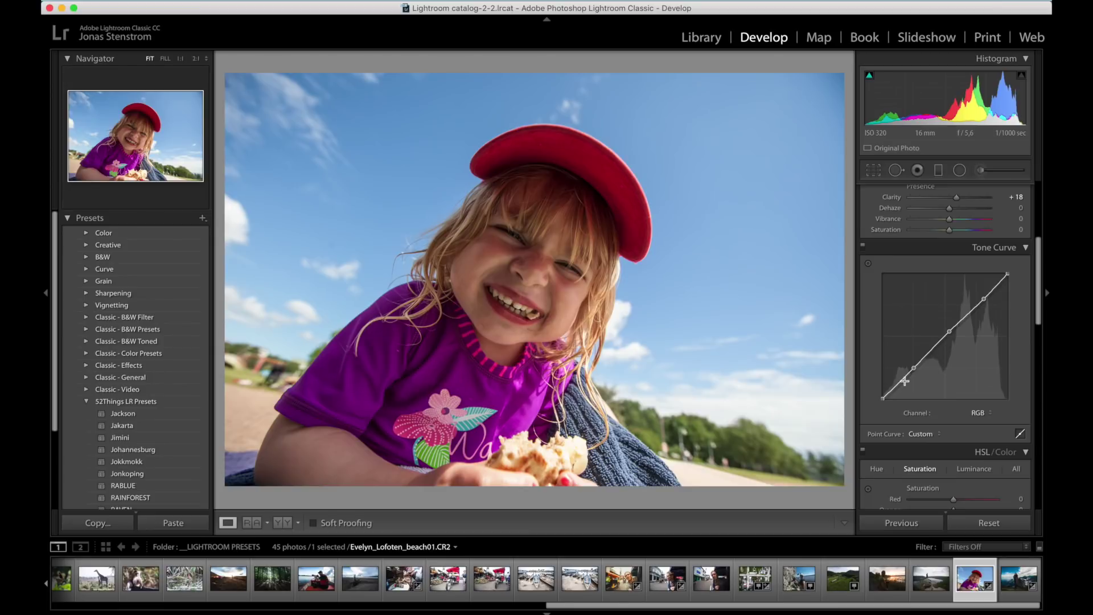
scroll(882, 405, "up", 1)
Lift the black point, lower the white point and raise the midtones, fine-tuning each point
left_click_drag(881, 403, 882, 383)
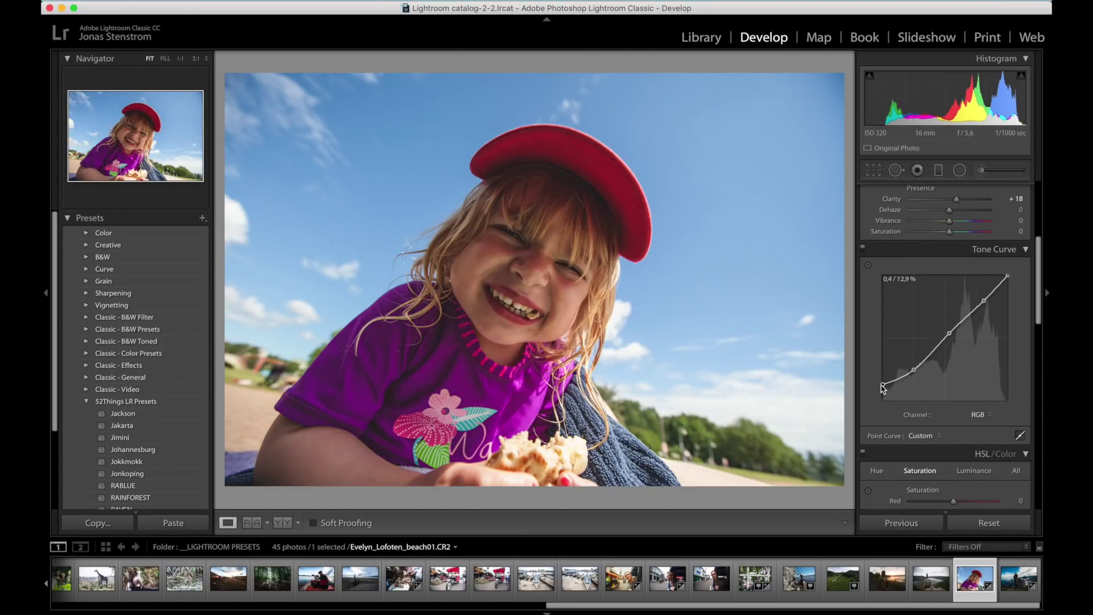
left_click_drag(1008, 276, 1013, 285)
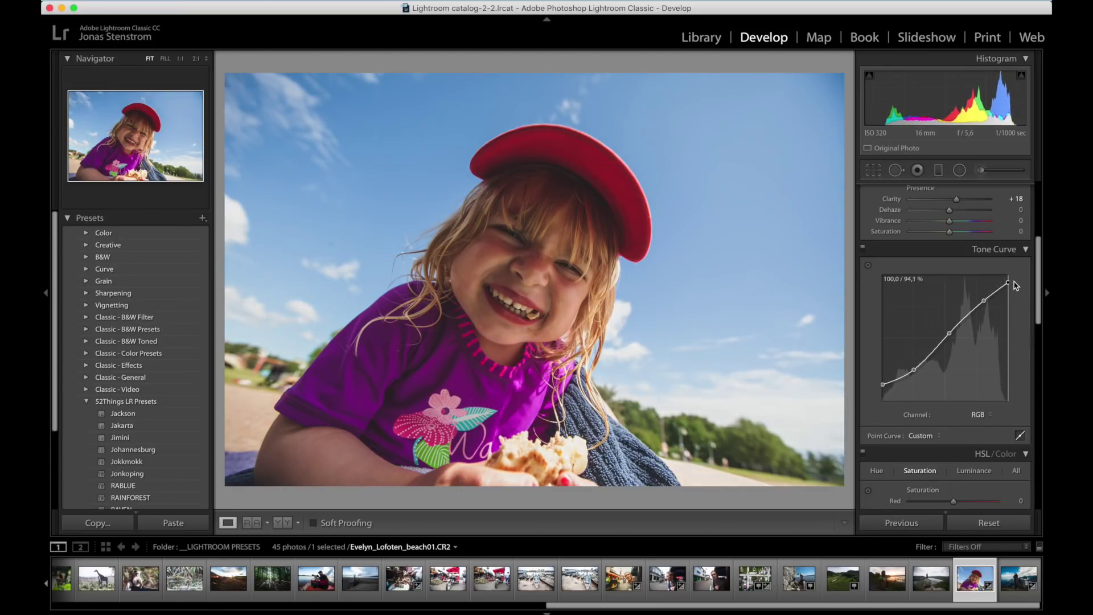
left_click_drag(947, 334, 982, 295)
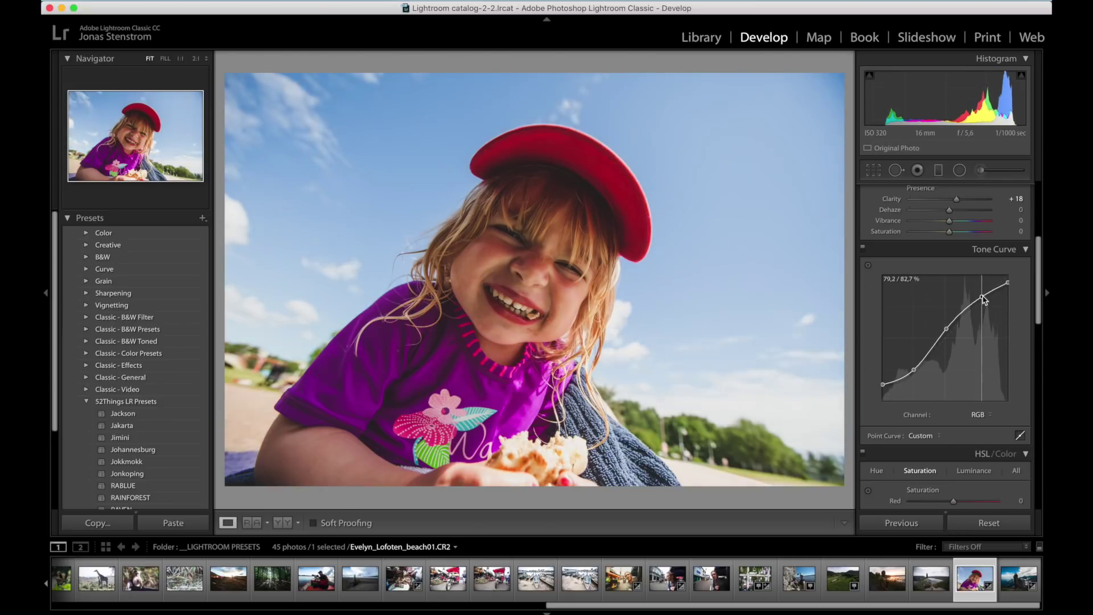
left_click_drag(915, 374, 915, 368)
left_click_drag(948, 326, 947, 330)
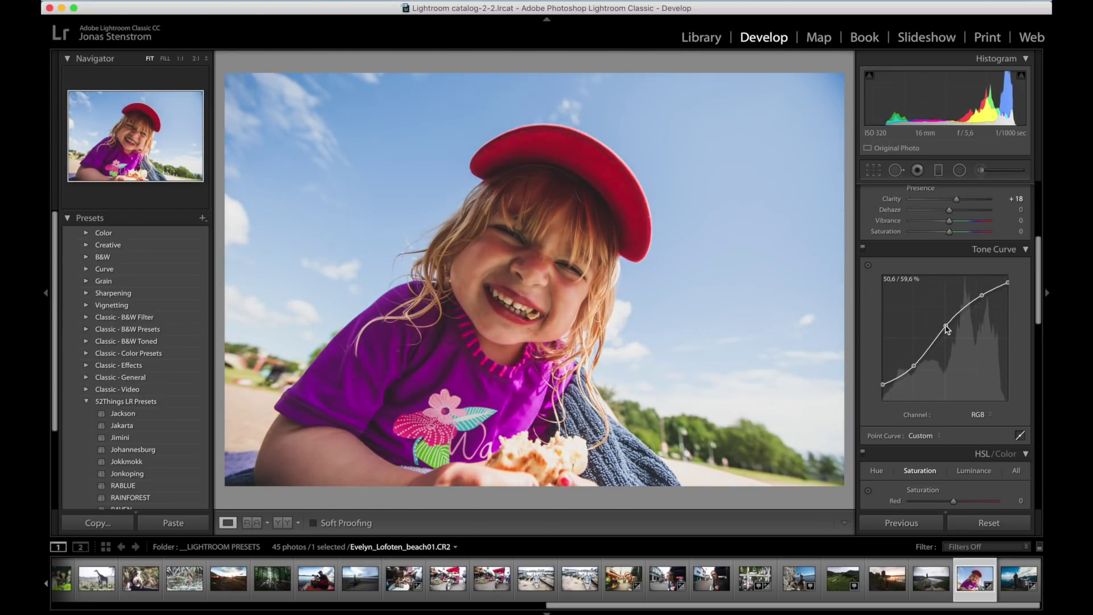
left_click_drag(982, 296, 982, 294)
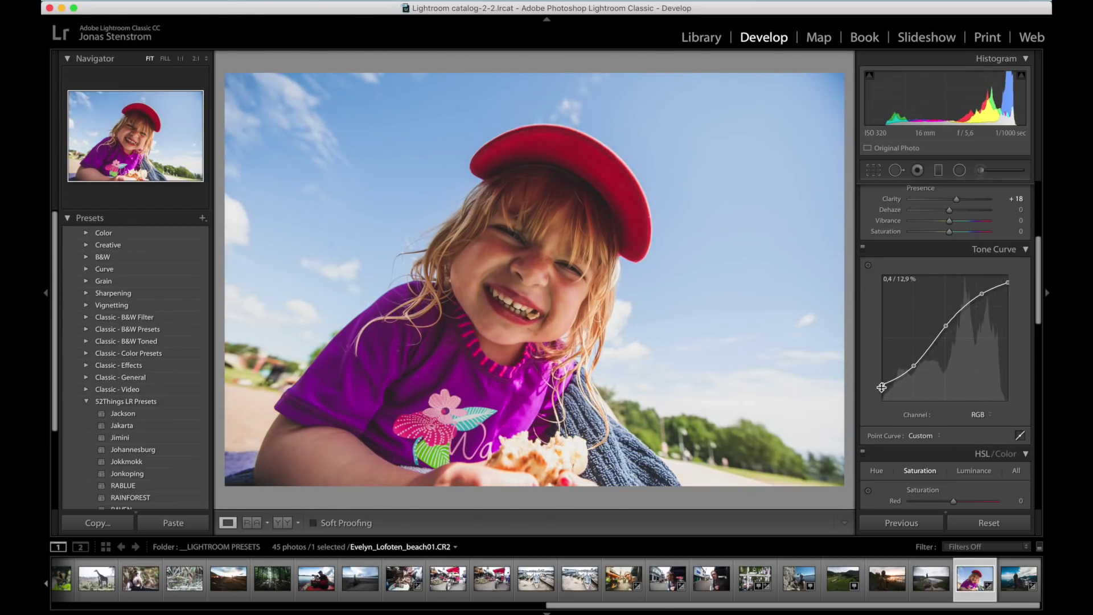
left_click_drag(946, 328, 946, 326)
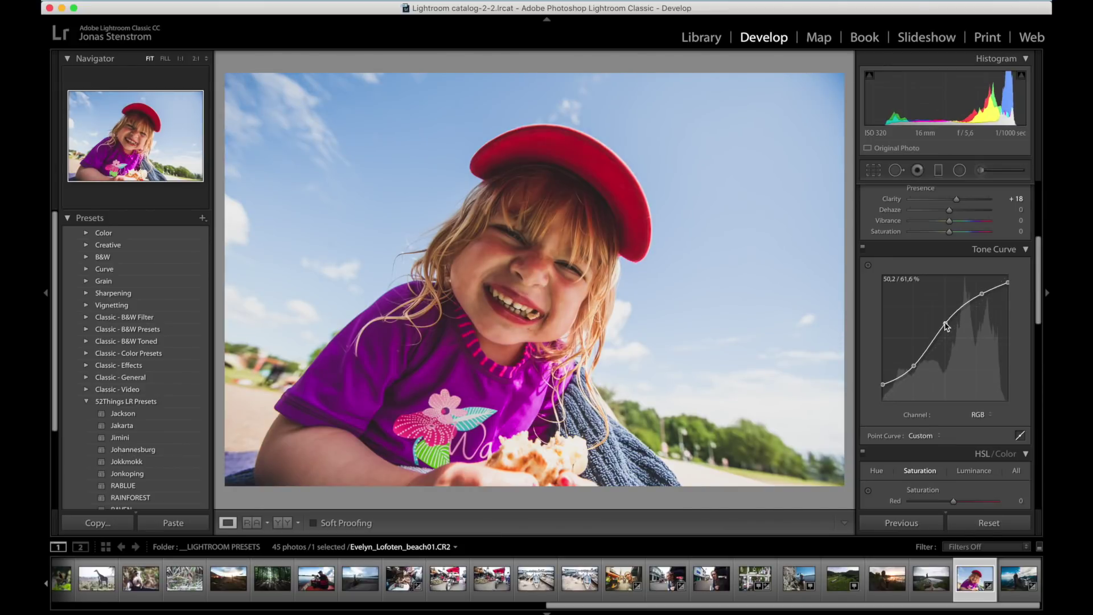
scroll(947, 326, "down", 1)
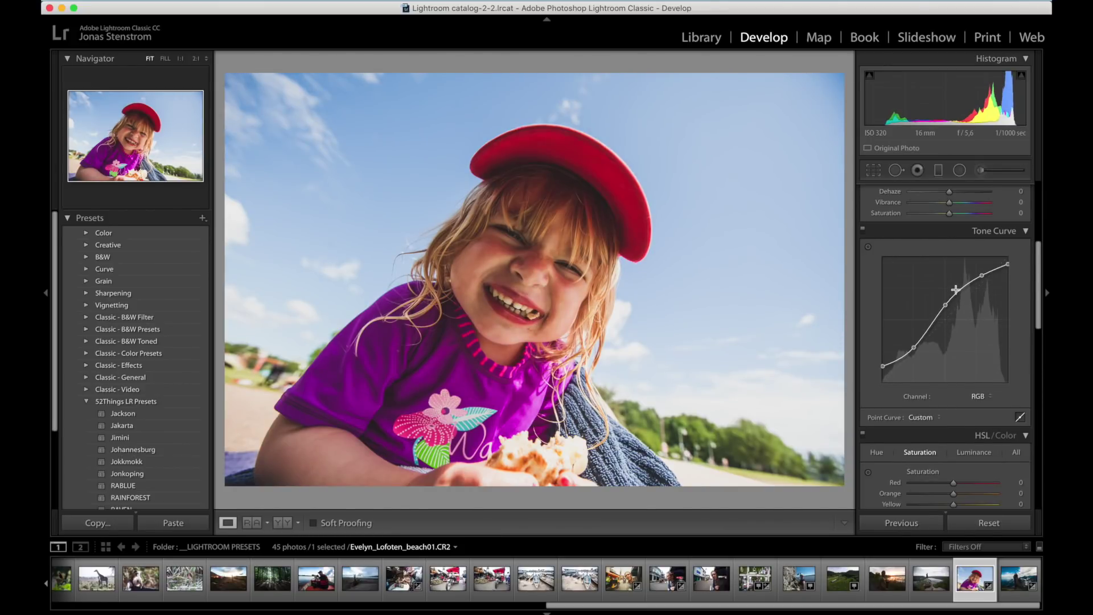
scroll(931, 377, "down", 5)
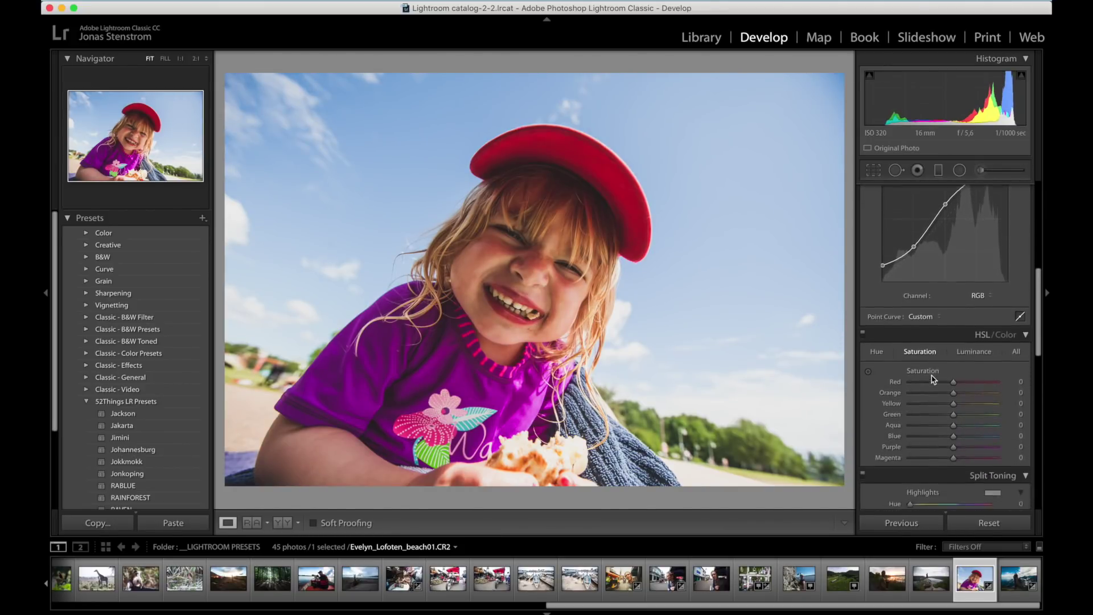
scroll(934, 380, "down", 4)
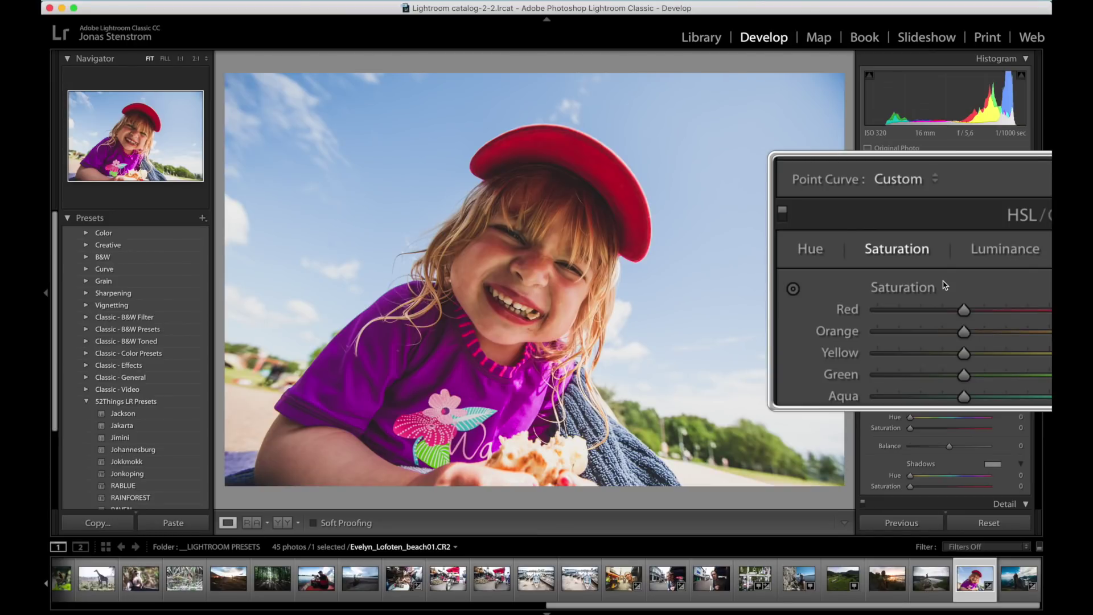
Set HSL hues Red +5, Orange +6, Yellow −11, Green +19, Aqua +61, Blue −57, Purple −34, Magenta −20
scroll(912, 257, "down", 2)
left_click(877, 213)
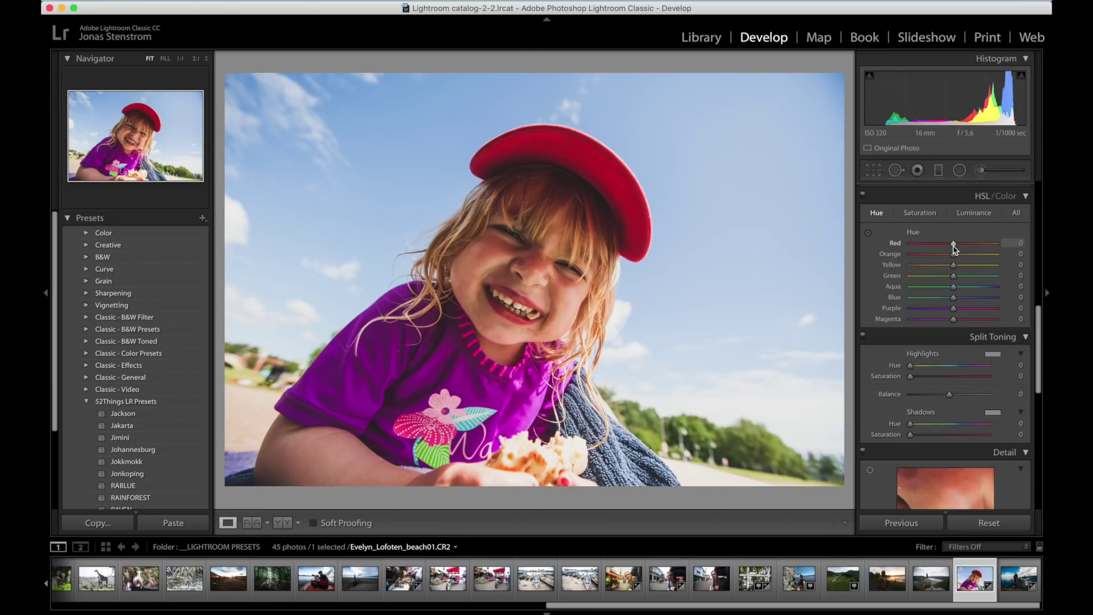
mouse_move(955, 246)
left_mouse_down()
mouse_move(986, 244)
mouse_move(910, 241)
mouse_move(986, 244)
mouse_move(955, 243)
left_mouse_up()
left_click_drag(955, 254, 956, 254)
left_click_drag(955, 265, 962, 276)
left_click_drag(953, 286, 980, 286)
left_click_drag(954, 297, 929, 297)
left_click_drag(954, 308, 939, 308)
left_click_drag(954, 319, 940, 320)
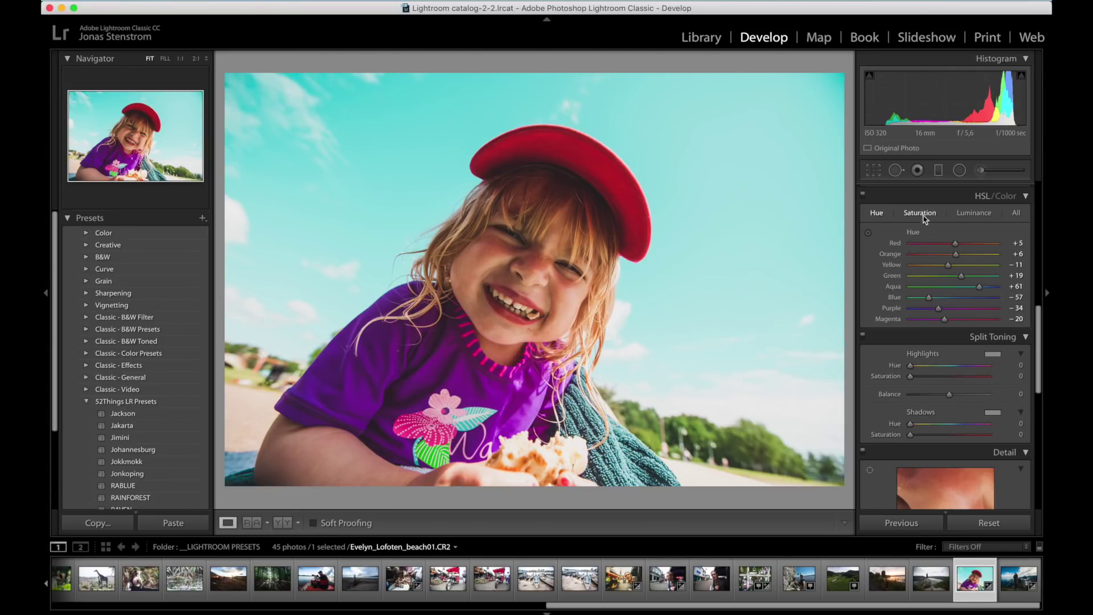
Set HSL luminance Red +4, Orange +8, Yellow +11, Green +24, Aqua −11, Blue −6, Purple −15, Magenta −13
left_click(974, 215)
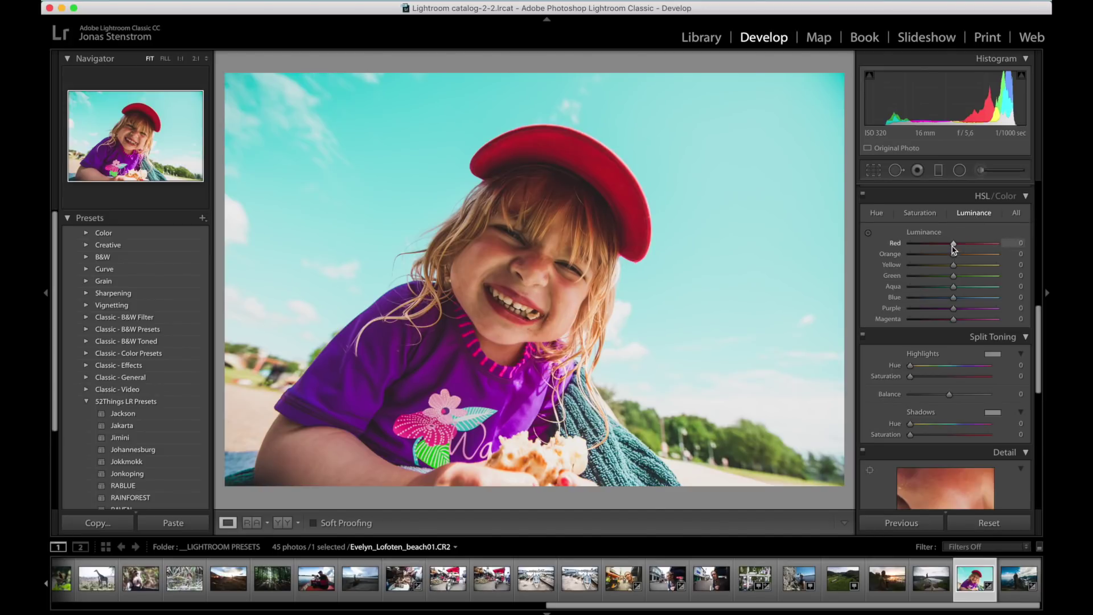
left_click_drag(954, 243, 955, 243)
left_click_drag(954, 254, 959, 264)
mouse_move(954, 275)
left_mouse_down()
mouse_move(964, 276)
mouse_move(948, 286)
left_mouse_up()
left_click_drag(954, 298, 947, 320)
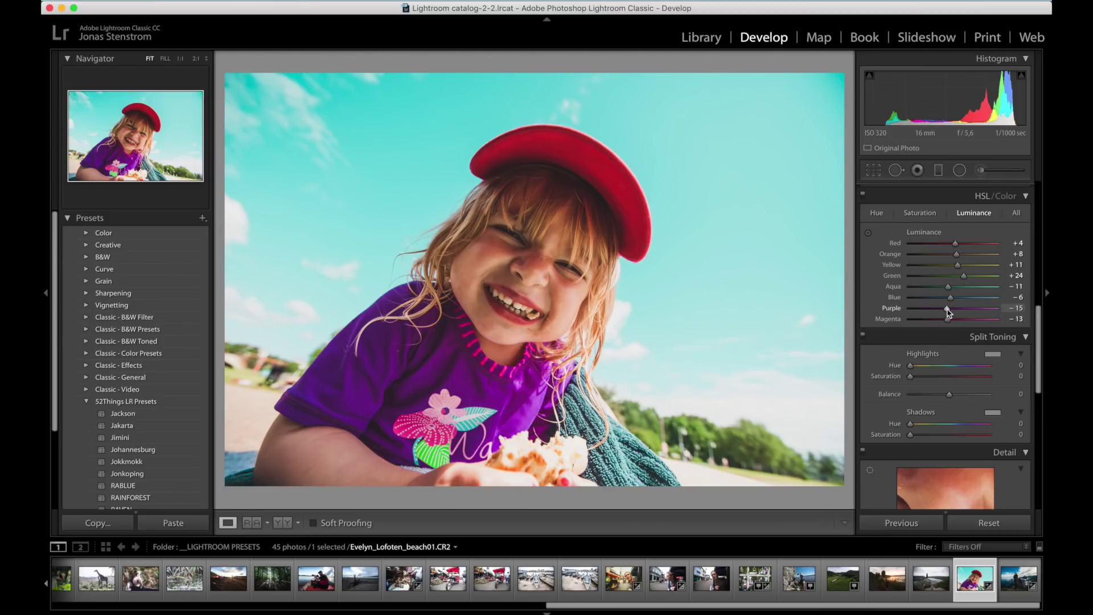
Set HSL saturation Yellow +4, Green +10, Blue +6, Purple and Magenta −27
left_click(919, 214)
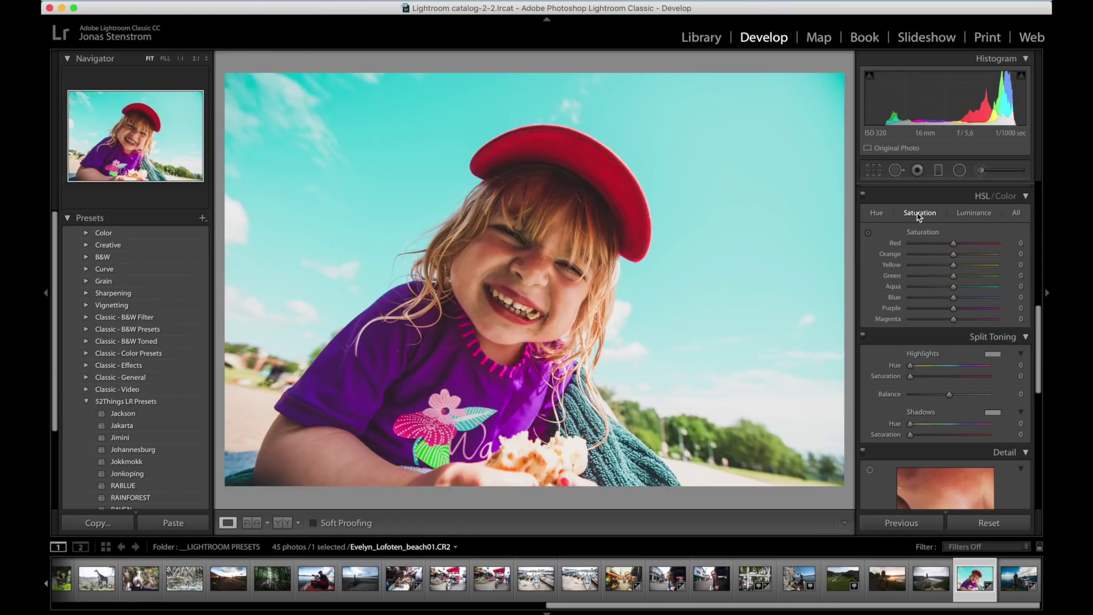
left_click_drag(954, 265, 941, 320)
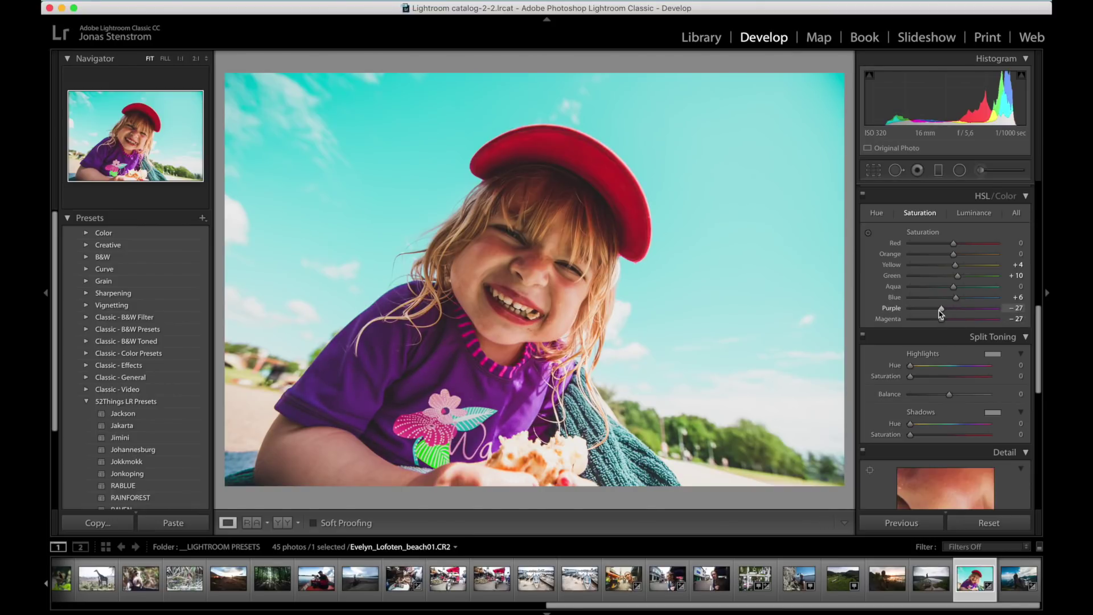
scroll(941, 313, "down", 5)
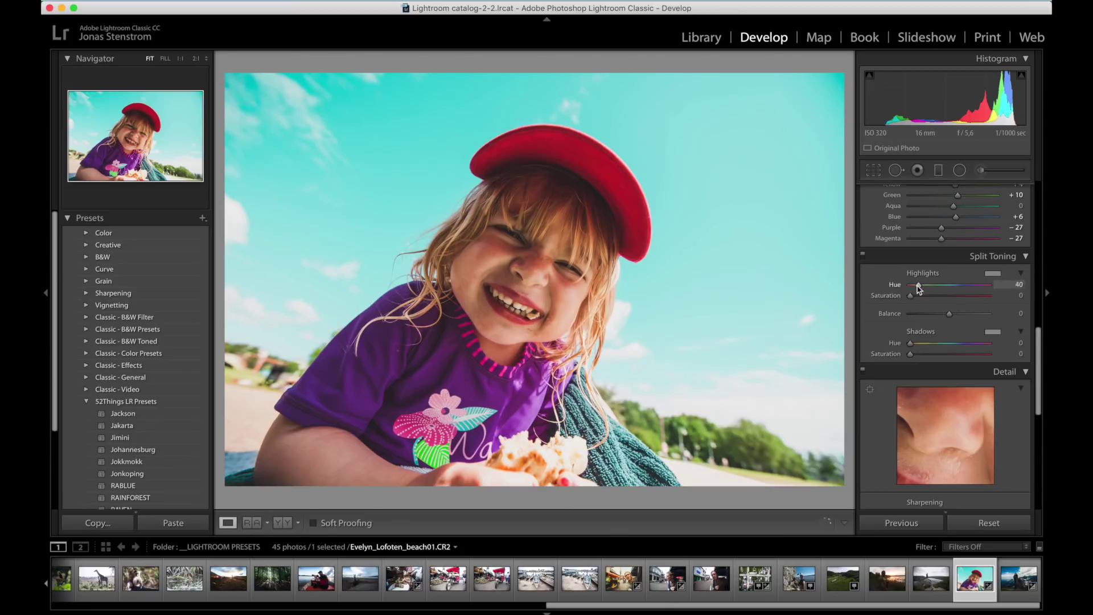
Split-tone highlights to hue 66, saturation 22 and shadows to hue 50, saturation 10, then start a Radial Filter
mouse_move(910, 296)
left_mouse_down()
mouse_move(917, 286)
mouse_move(928, 296)
left_mouse_up()
left_click_drag(911, 343, 918, 354)
left_click(601, 277)
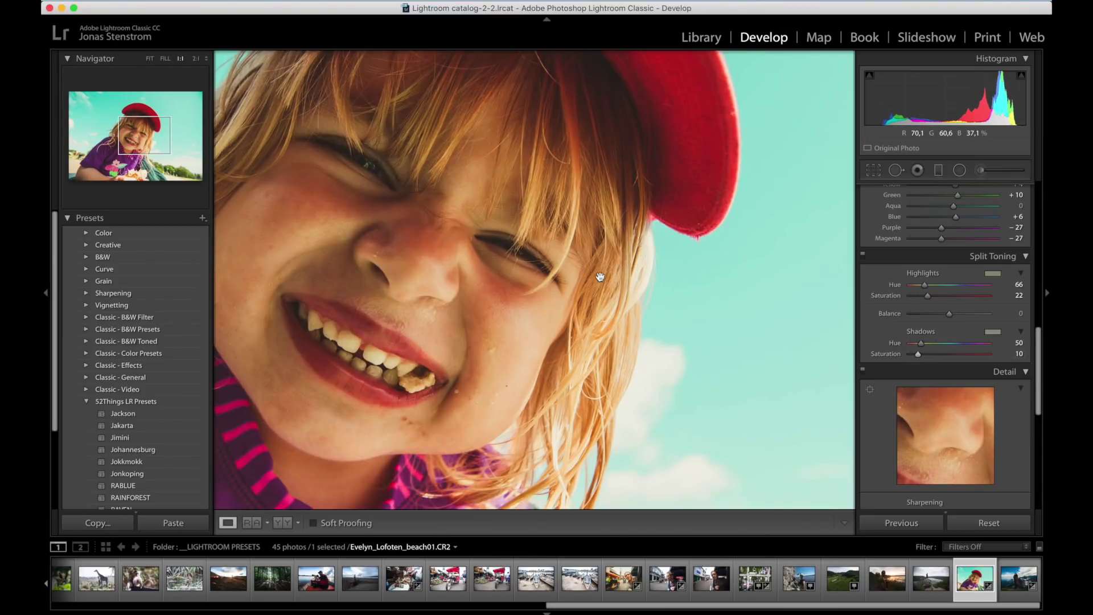
left_click(600, 276)
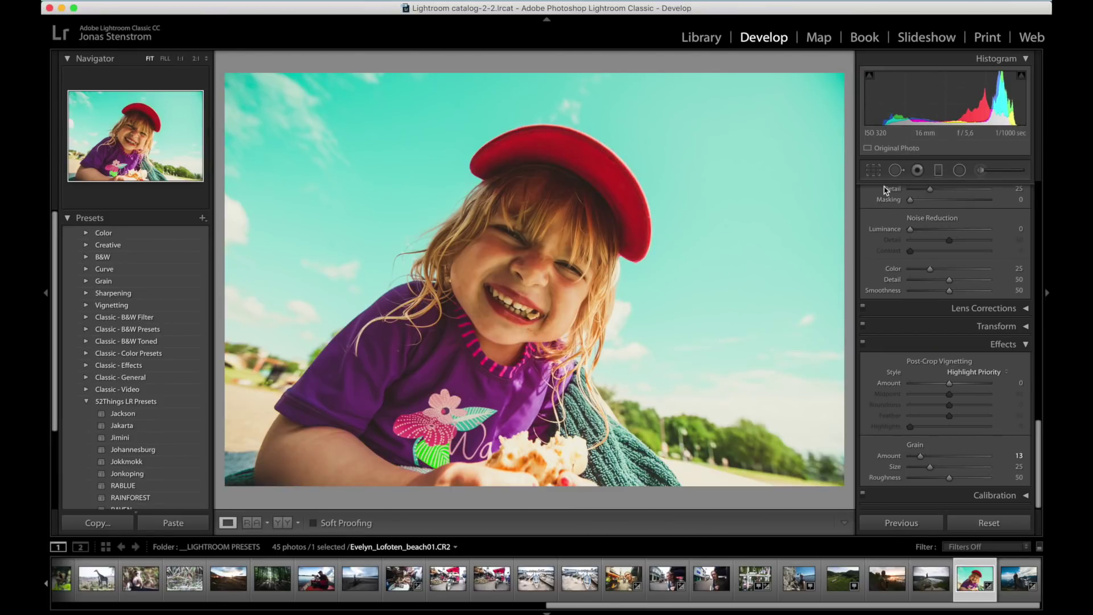
key("shift+m")
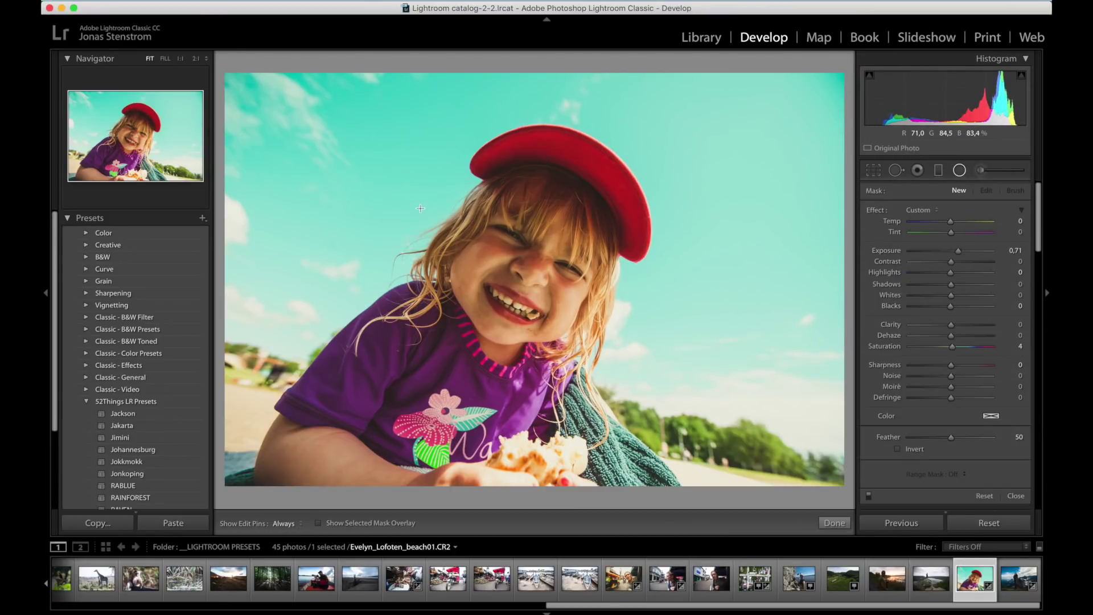
Draw an elliptical radial filter around the girl and reposition and resize it
left_click_drag(959, 251, 959, 250)
left_click_drag(543, 296, 232, 288)
left_click_drag(528, 83, 495, 64)
left_click_drag(848, 296, 814, 277)
left_click_drag(510, 278, 534, 279)
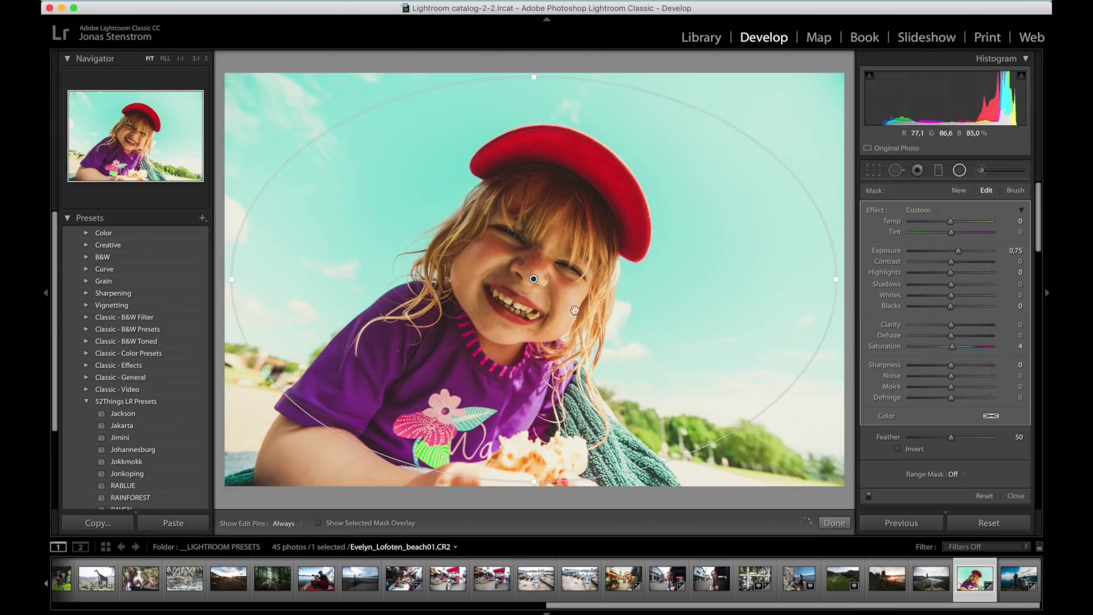
left_click_drag(837, 279, 845, 279)
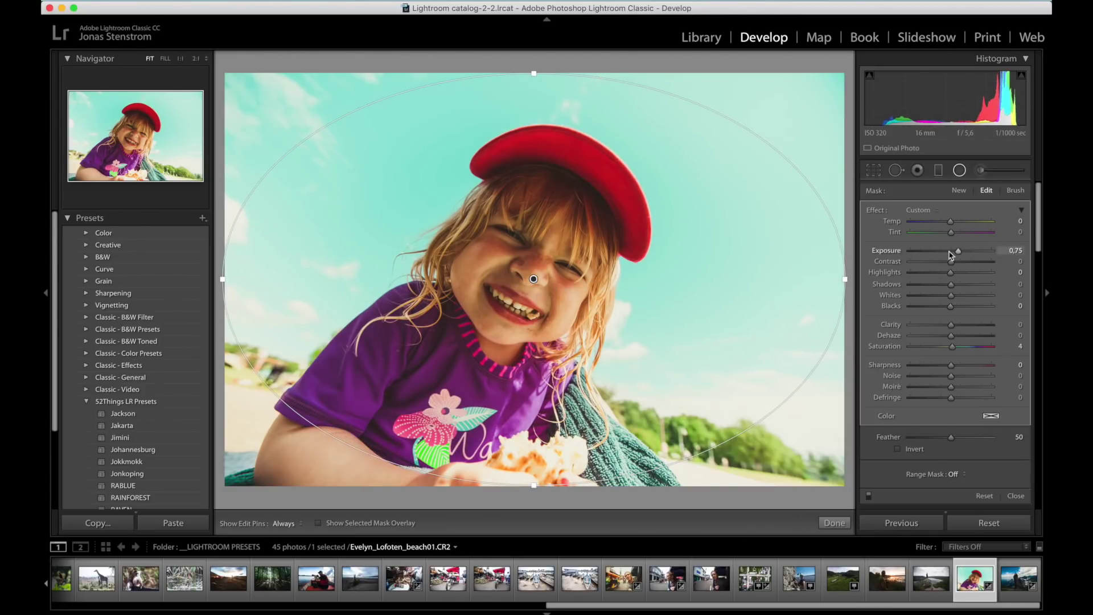
Zero the filter's Exposure and Saturation, set Sharpness to −46, and finish the filter
double_click(951, 254)
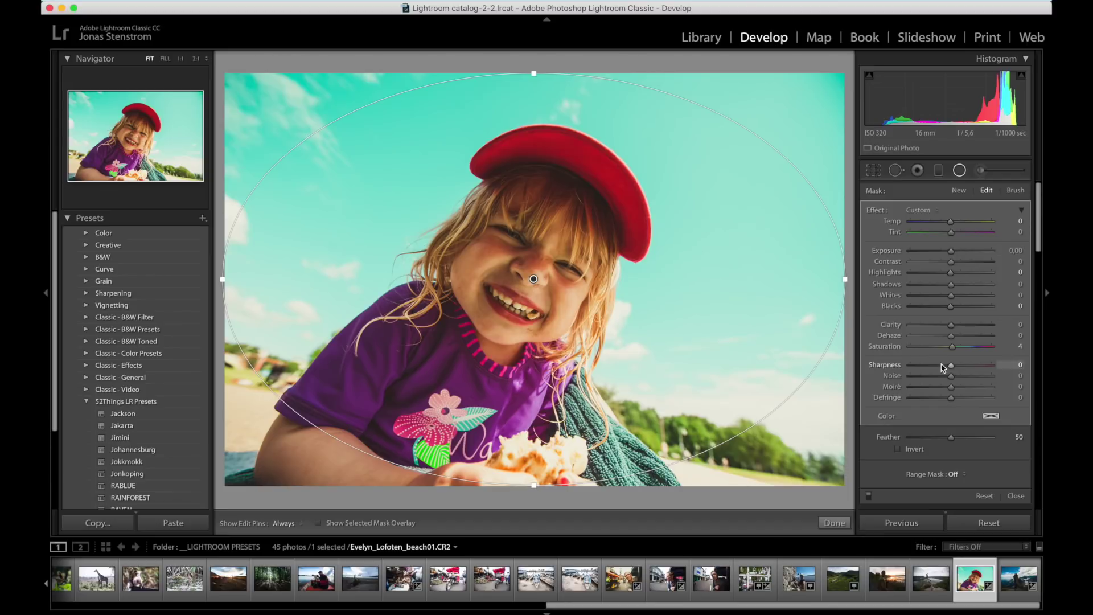
double_click(952, 347)
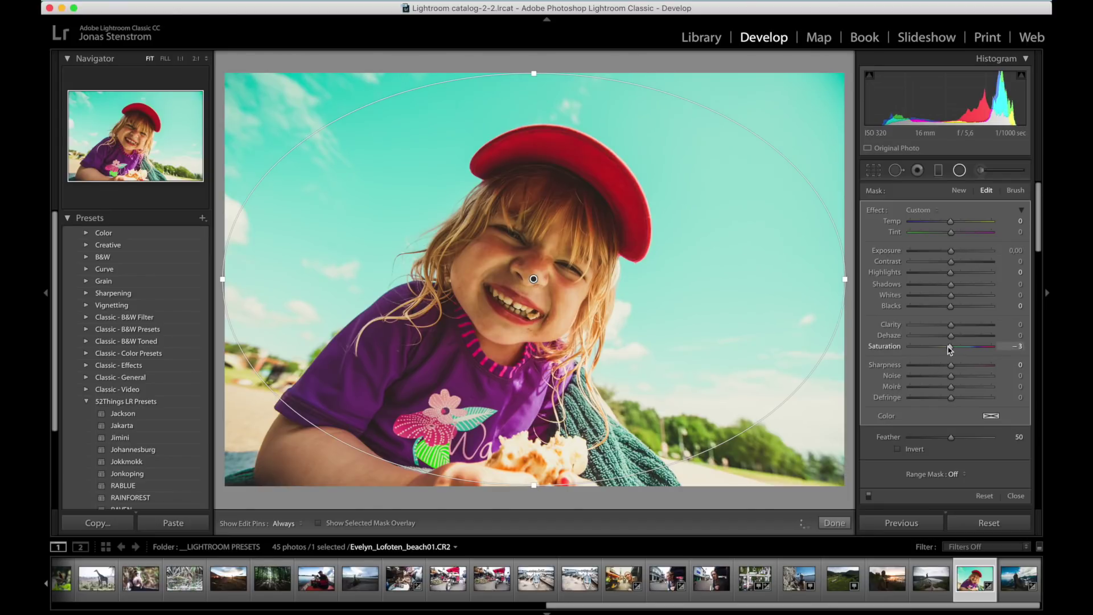
left_click_drag(951, 367, 932, 366)
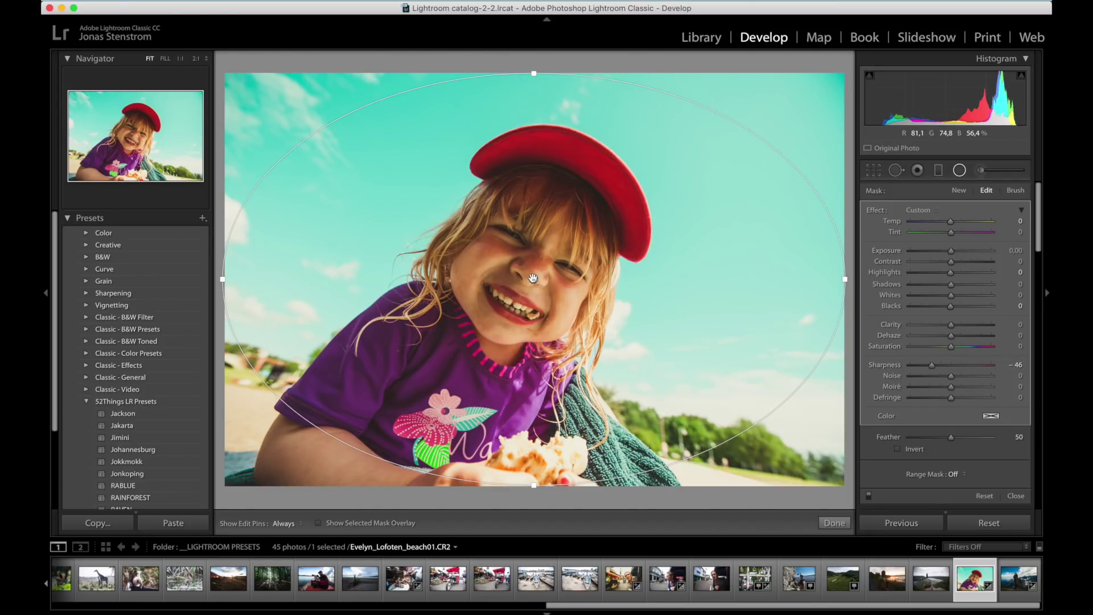
mouse_move(534, 279)
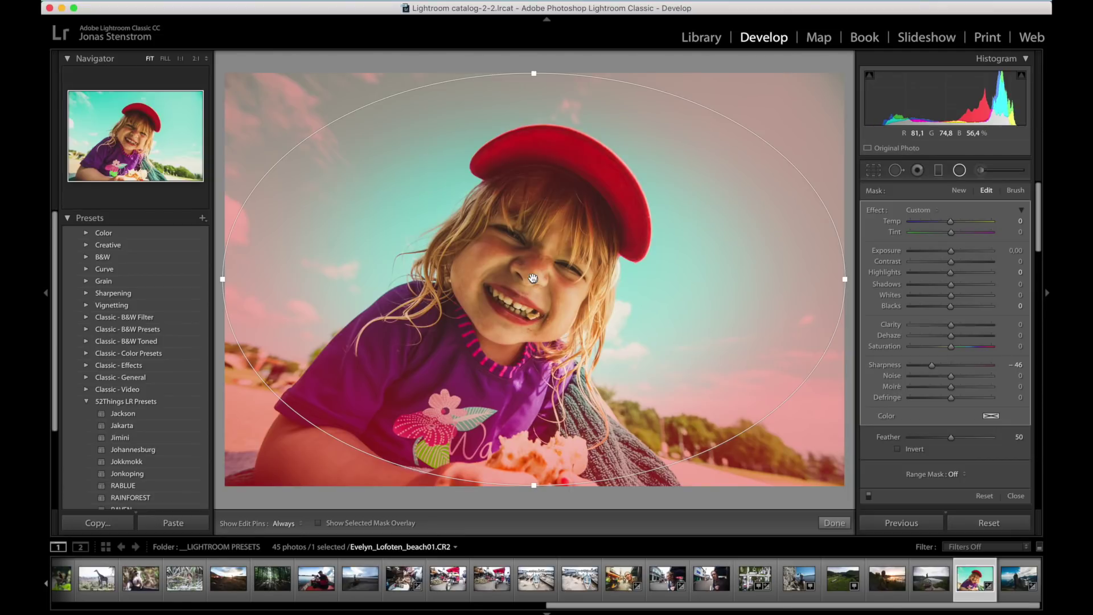
left_click(835, 522)
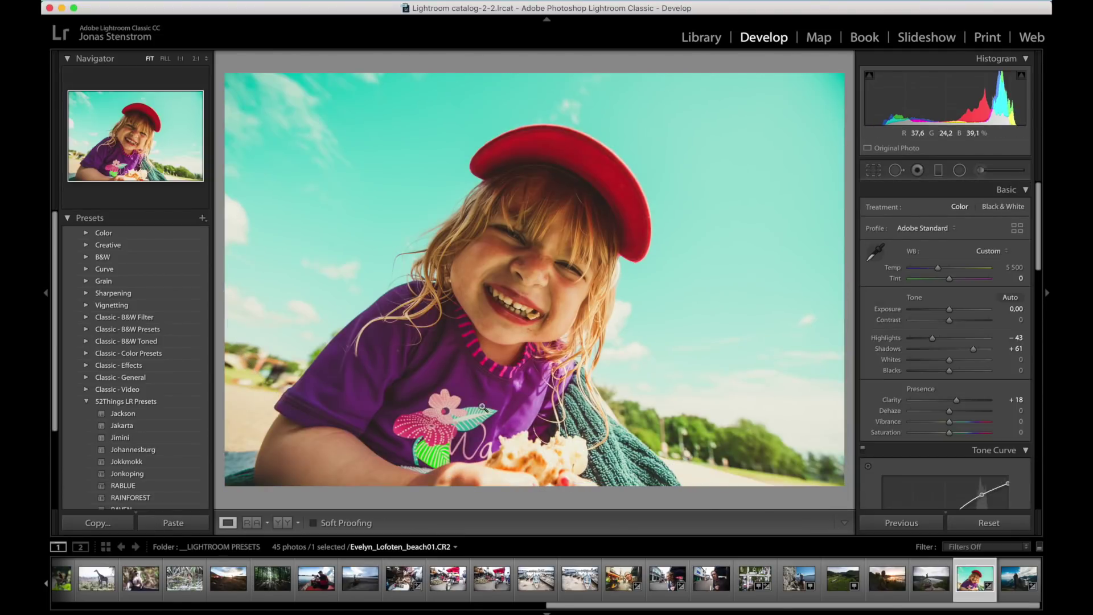
Save the current look as develop preset 'Jamaica' in the 52Things LR Presets group
key("alt")
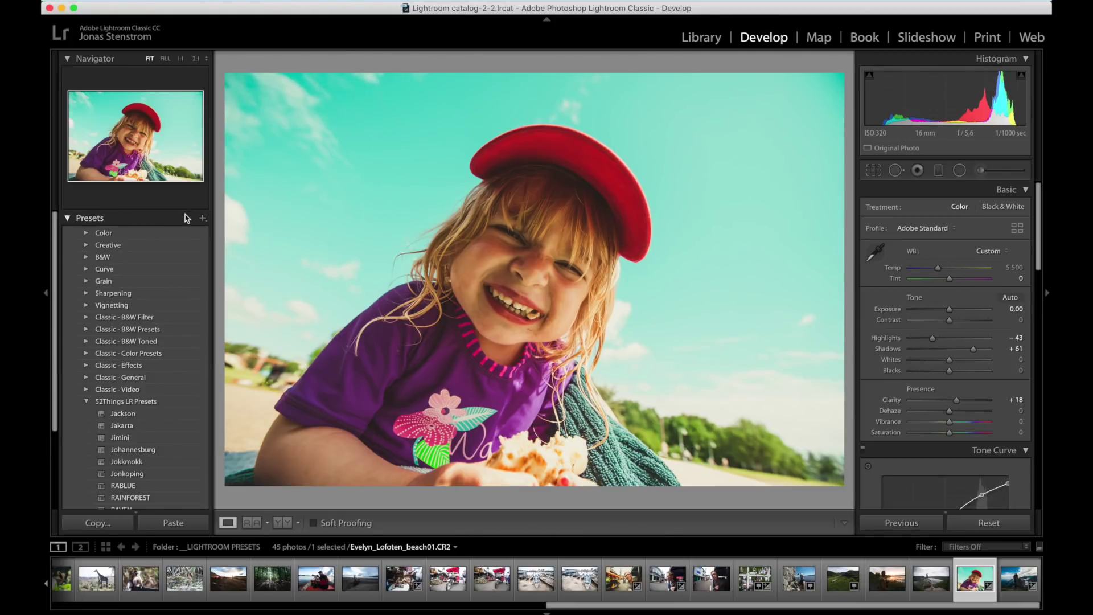
left_click(202, 219)
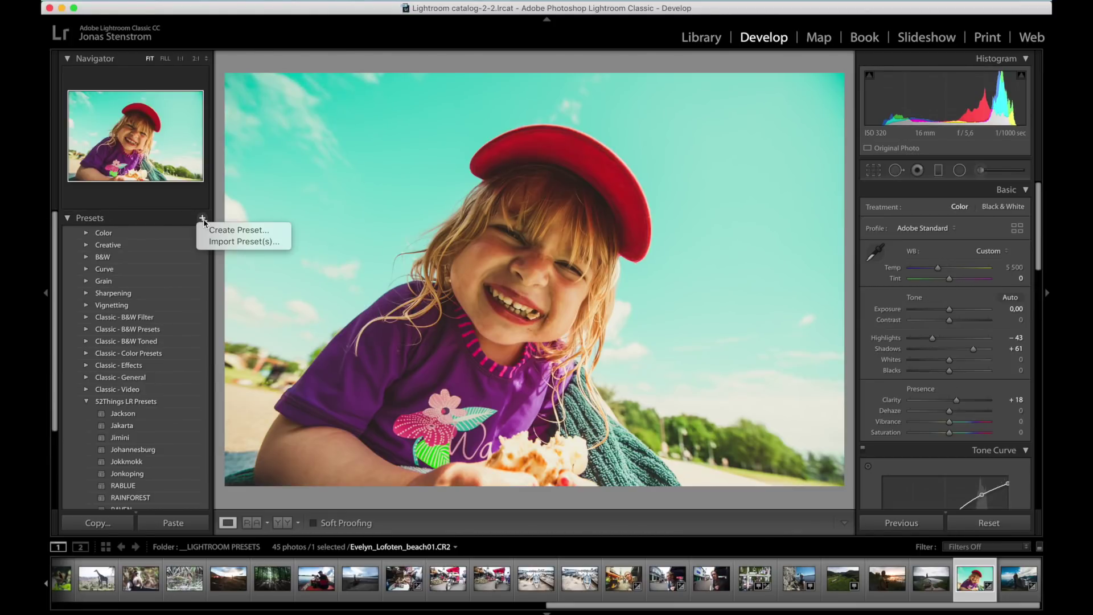
left_click(229, 233)
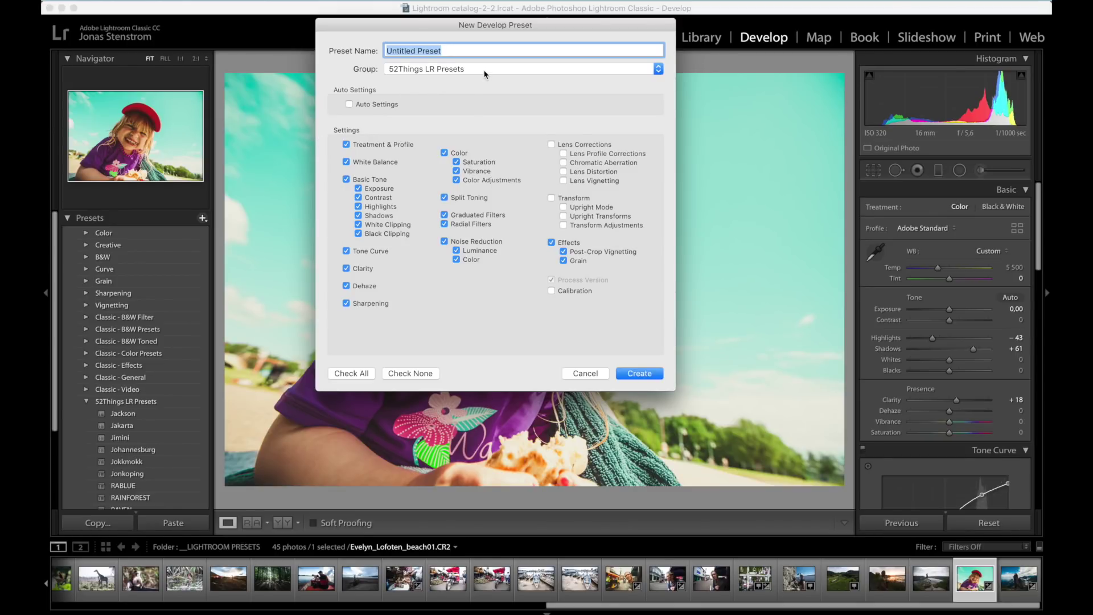
left_click(485, 74)
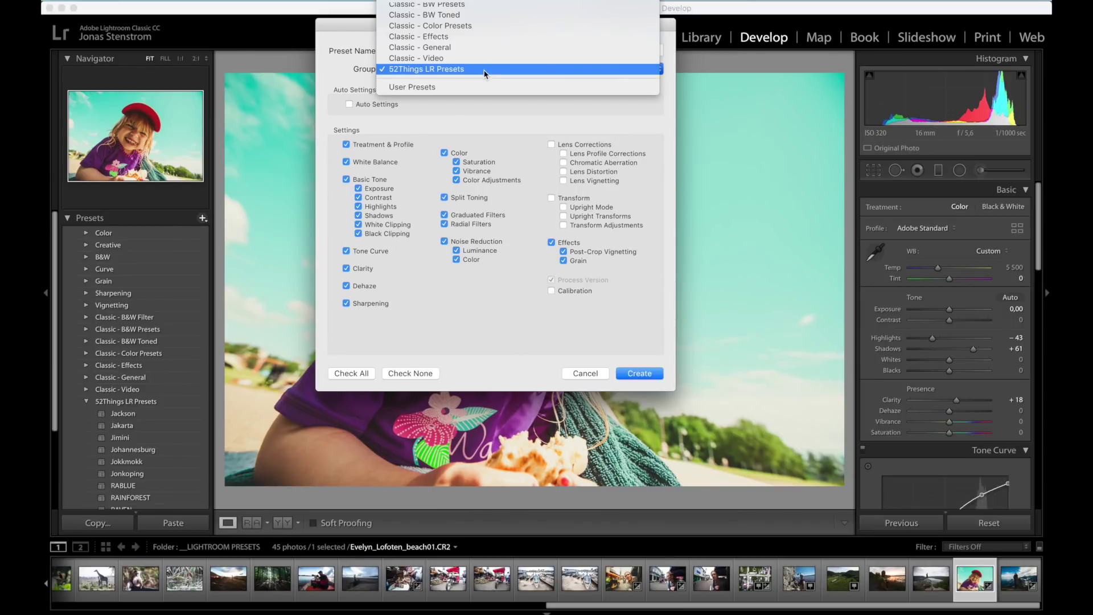
left_click(489, 172)
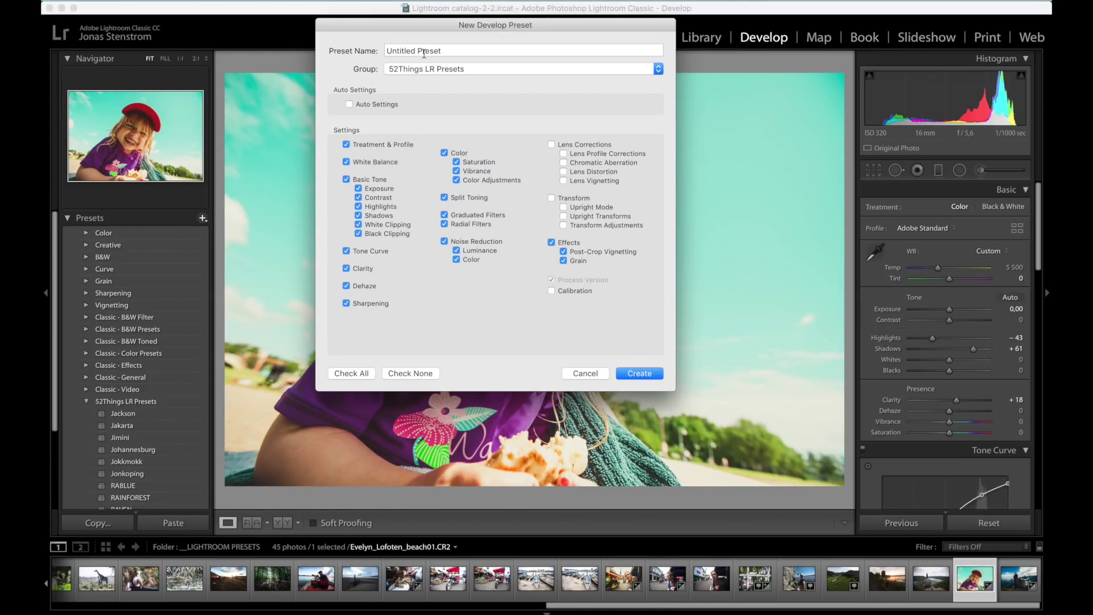
triple_click(424, 52)
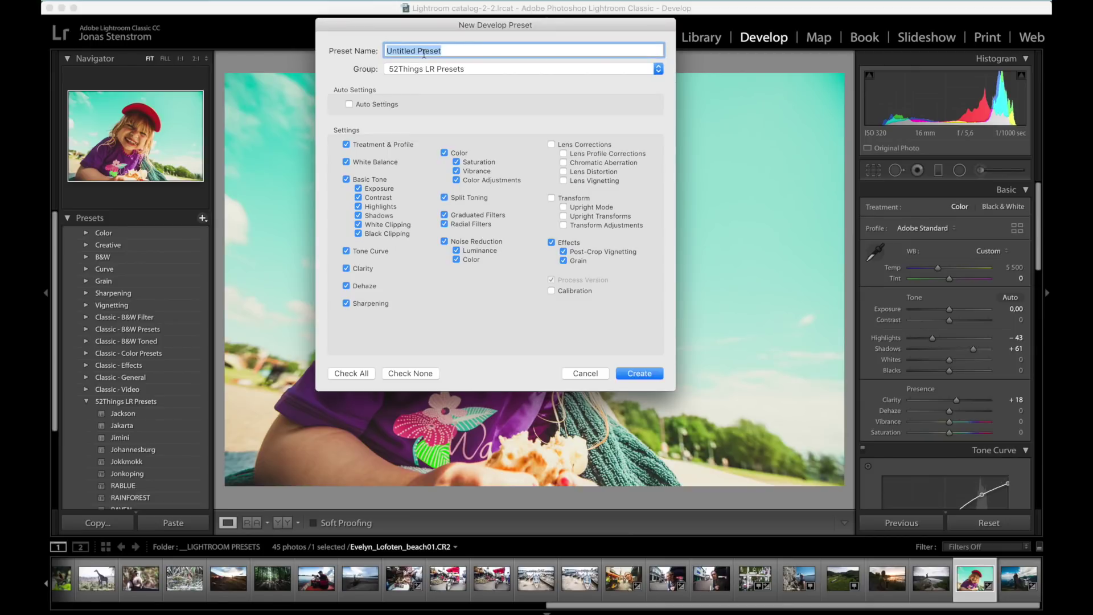
type("Jamaica")
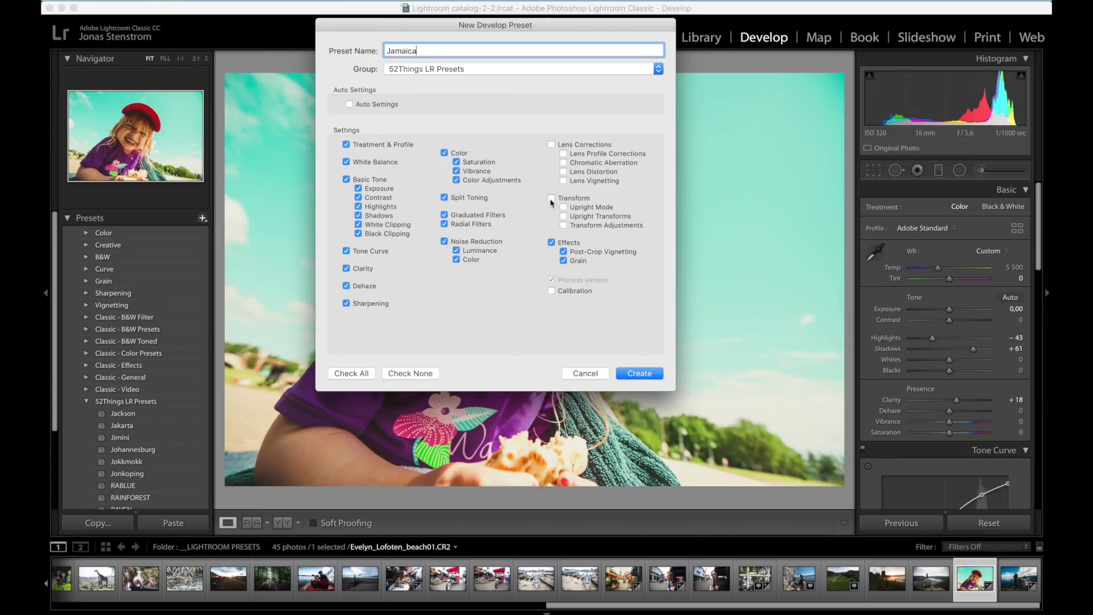
left_click(639, 375)
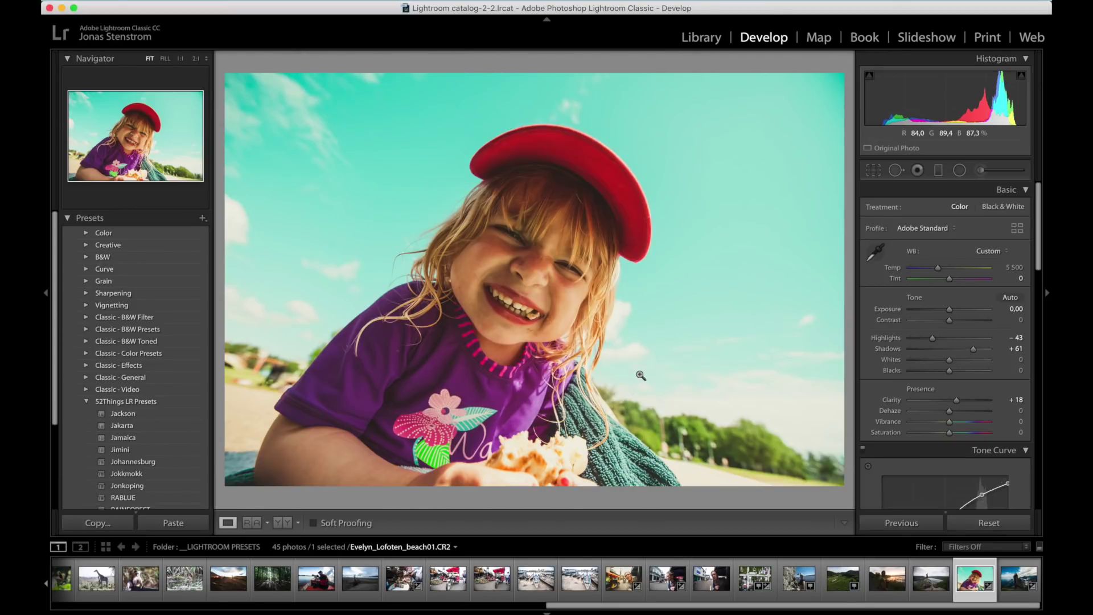
Apply the Jamaica preset to the Peru_mix-004 photo, then to the Peru market and taxi photo
scroll(143, 370, "down", 2)
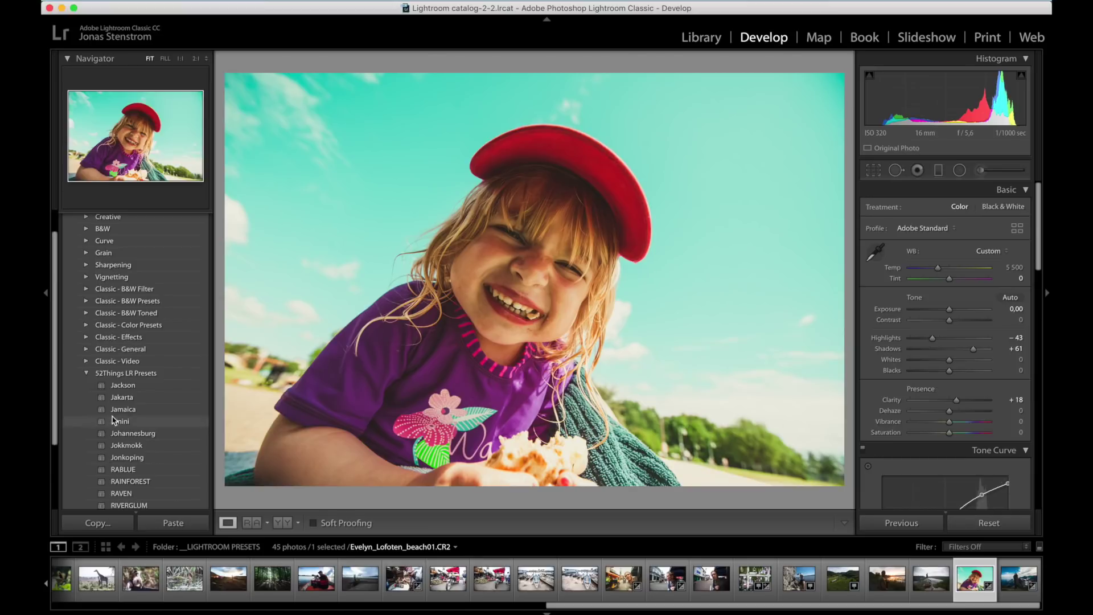
left_click(623, 578)
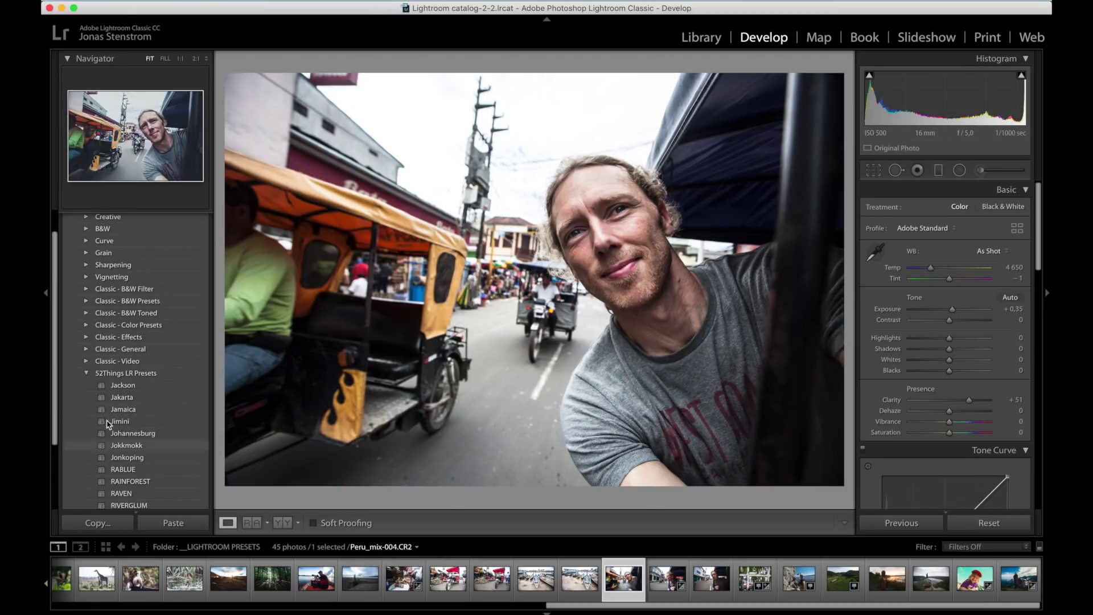
left_click(122, 409)
left_click(443, 578)
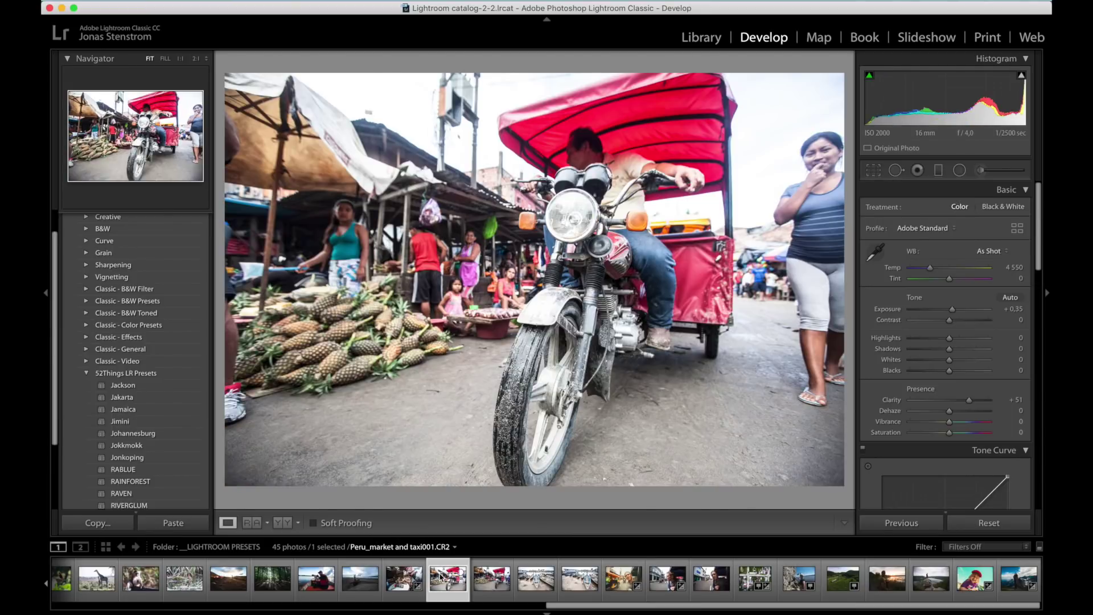
left_click(140, 409)
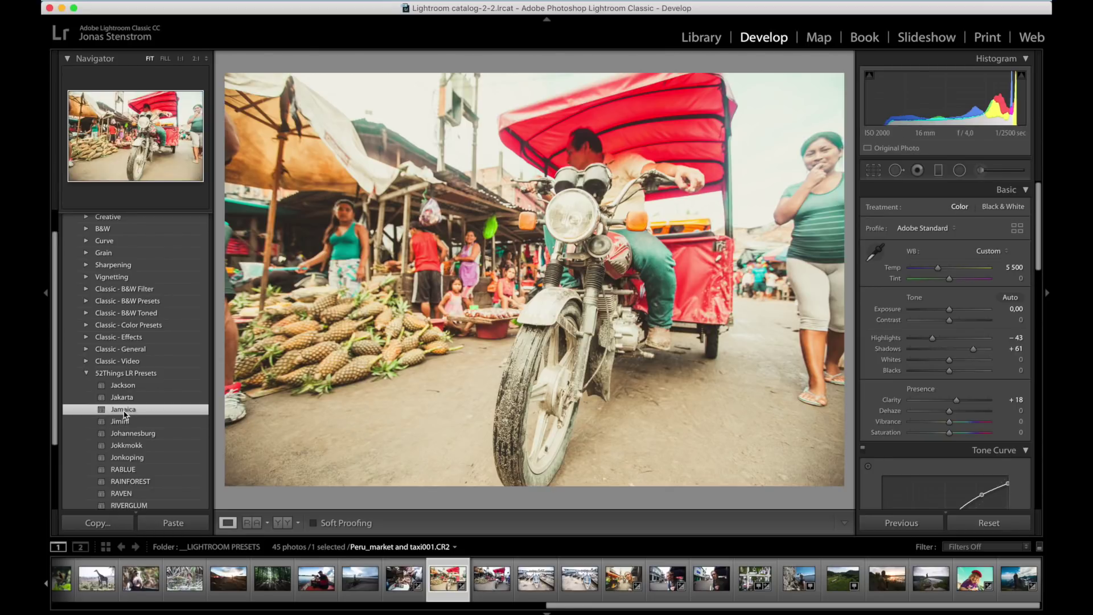
right_click(124, 415)
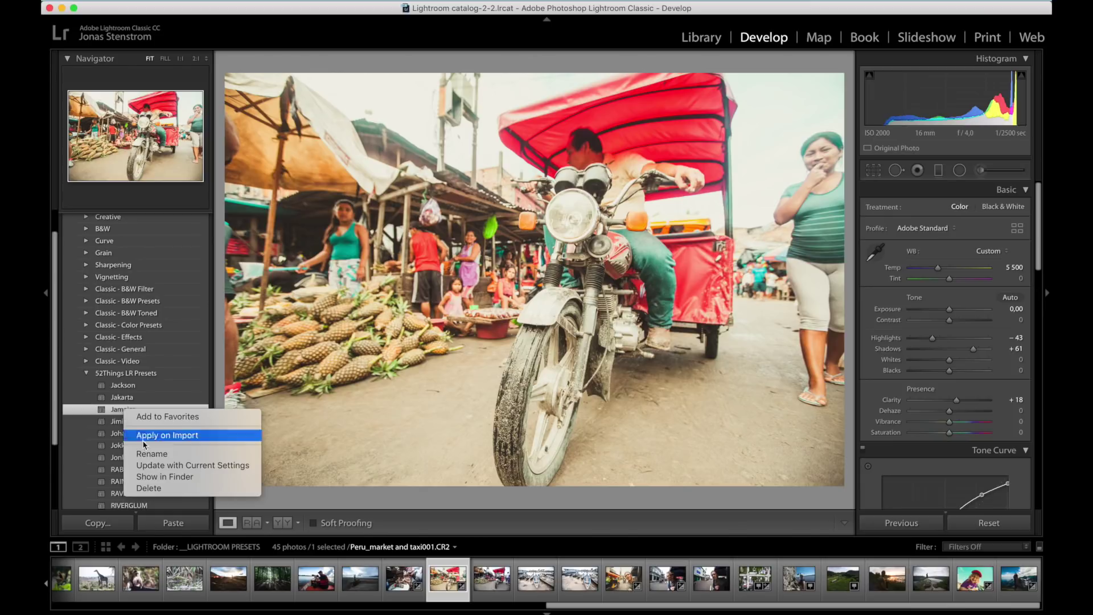
Show Jamaica.xmp in the 52Things LR Presets folder in Finder, then return to Lightroom
left_click(176, 478)
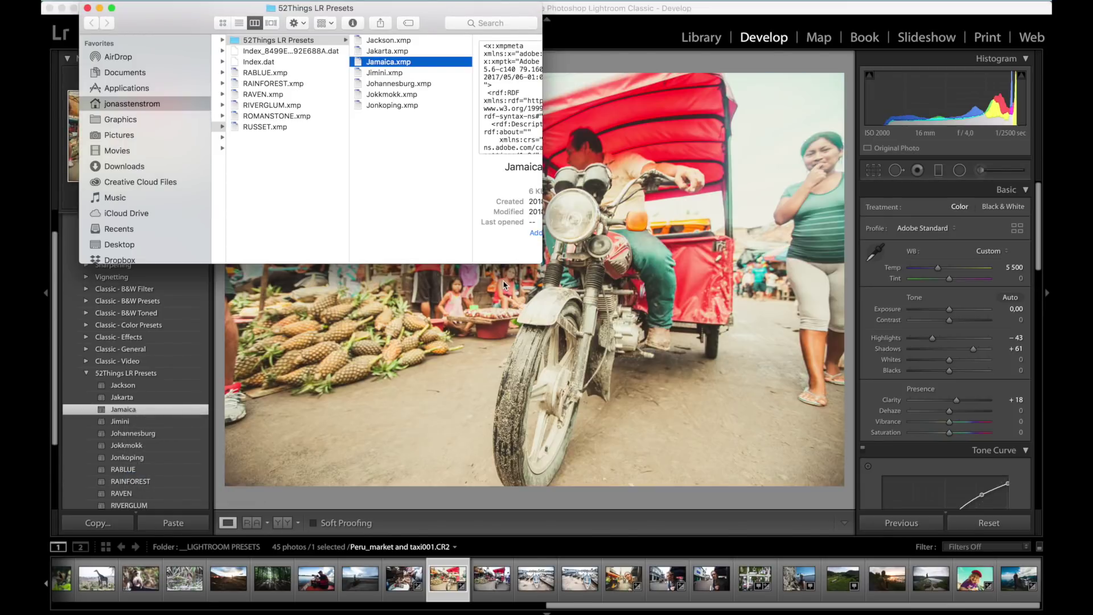
scroll(389, 143, "left", 2)
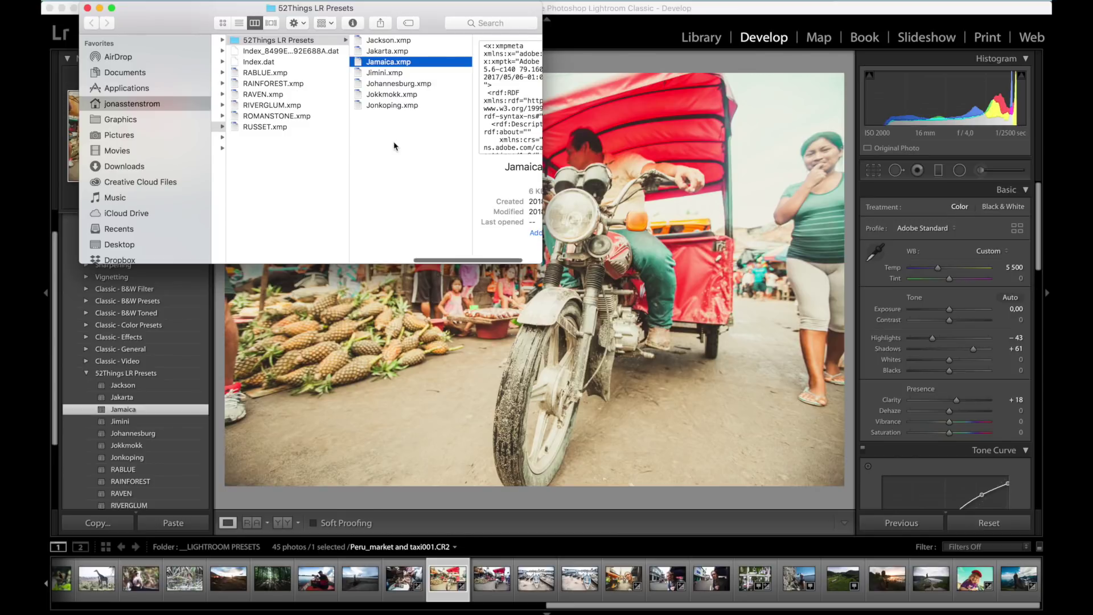
left_click(947, 200)
scroll(946, 201, "down", 2)
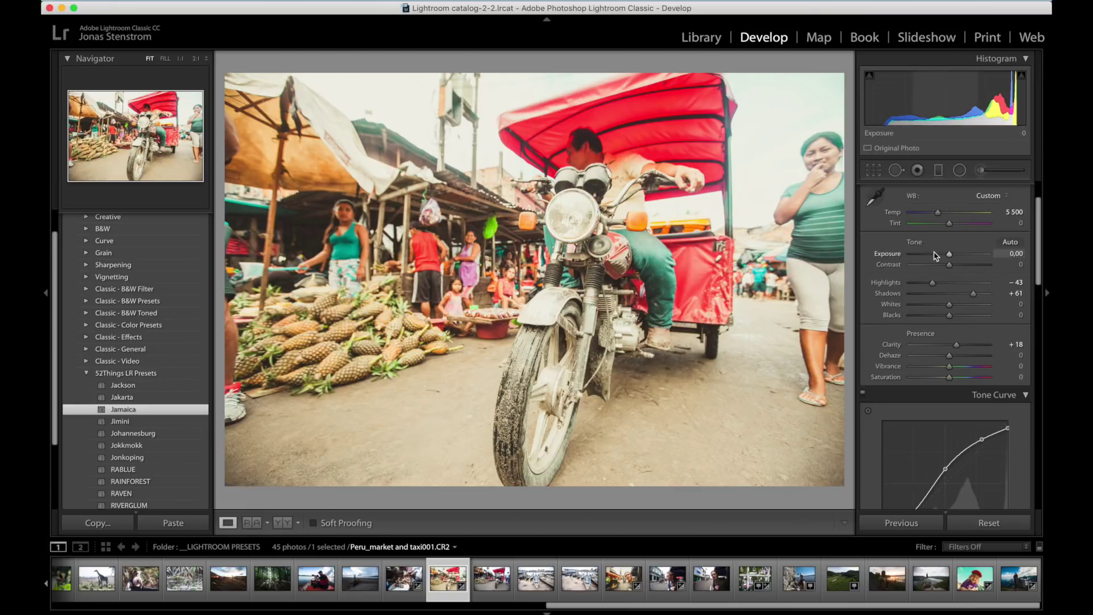
mouse_move(932, 284)
left_mouse_down()
mouse_move(953, 288)
mouse_move(934, 288)
left_mouse_up()
key("super+z")
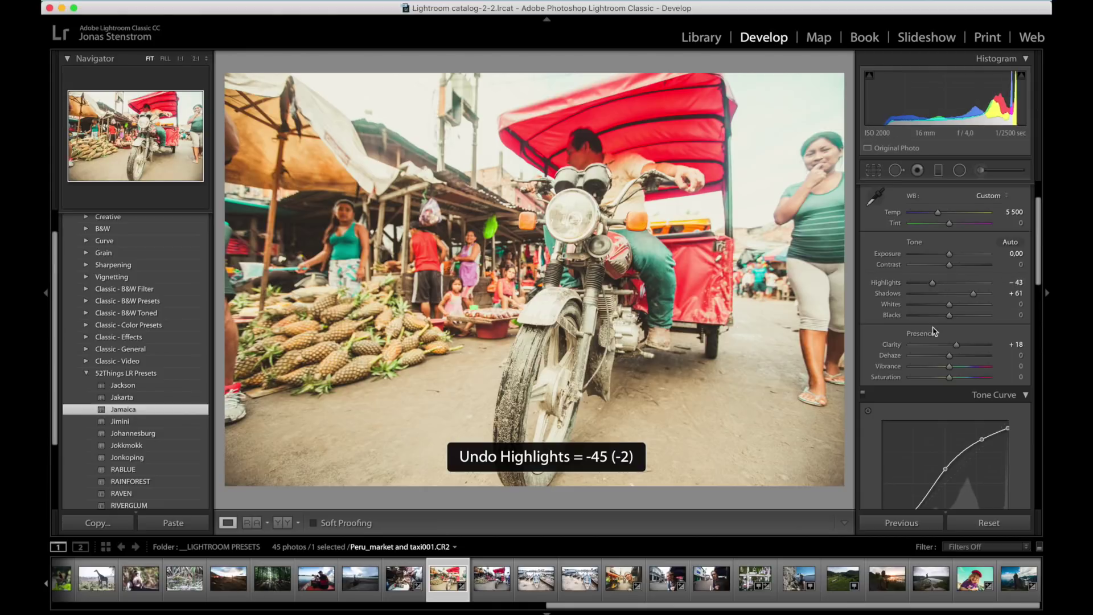
left_click_drag(949, 378, 919, 400)
key("super+z")
scroll(963, 371, "down", 3)
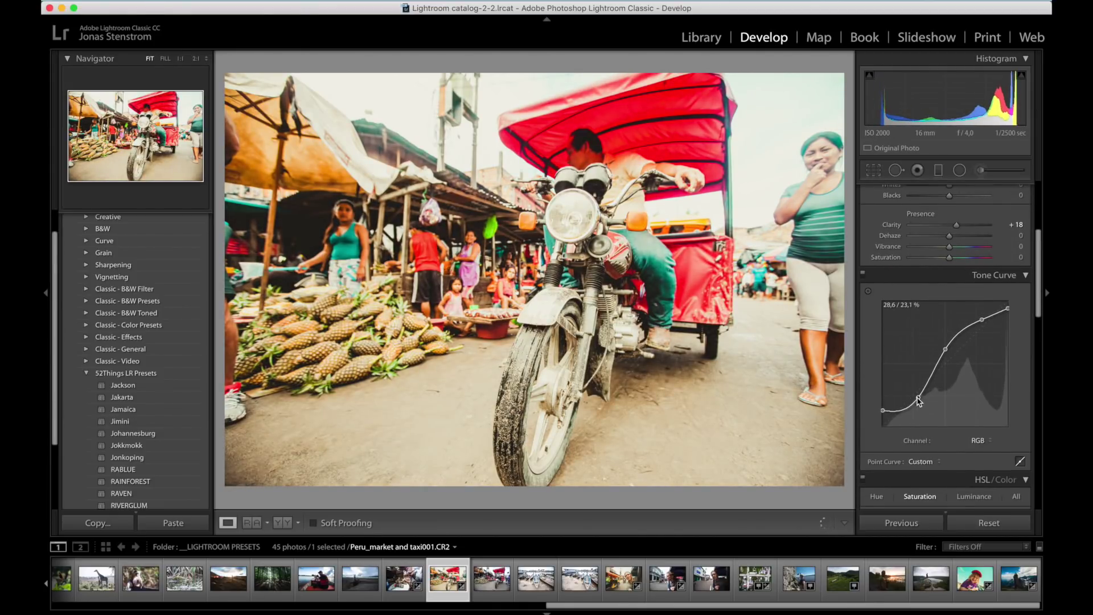
key("super+z")
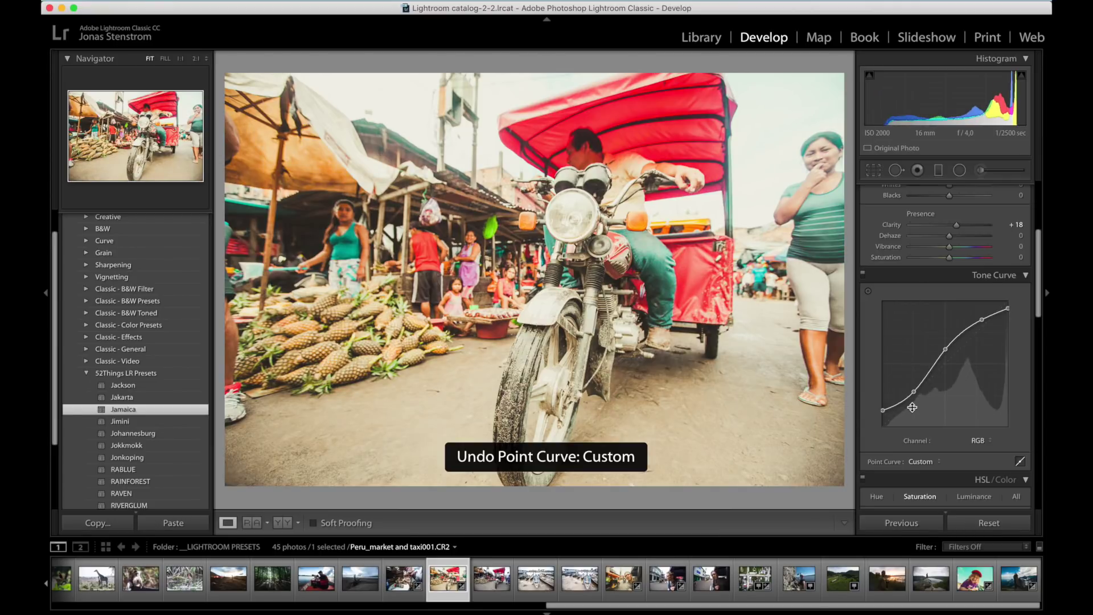